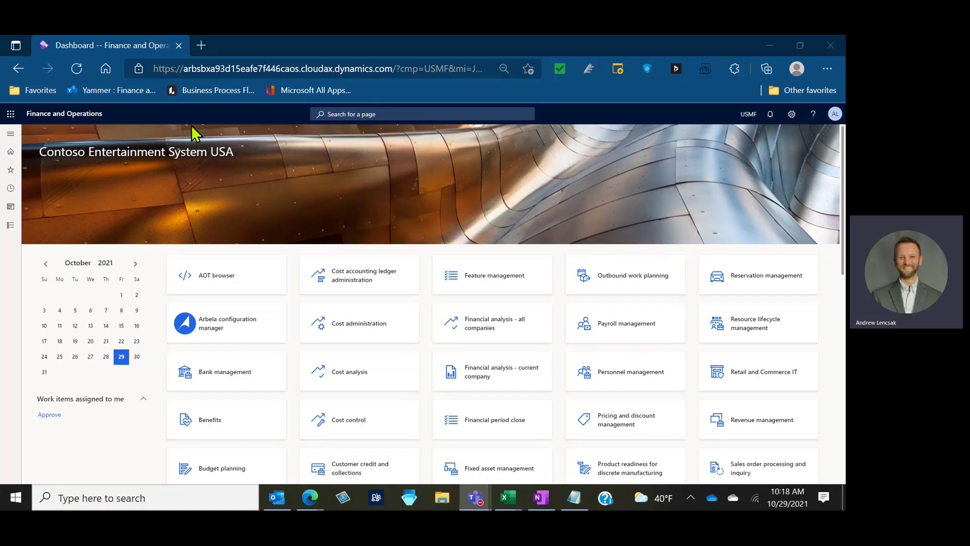
Step: Expand the navigation pane and scroll the workspaces list down to Feature management
{"action": "left_click", "coordinate": [11, 134]}
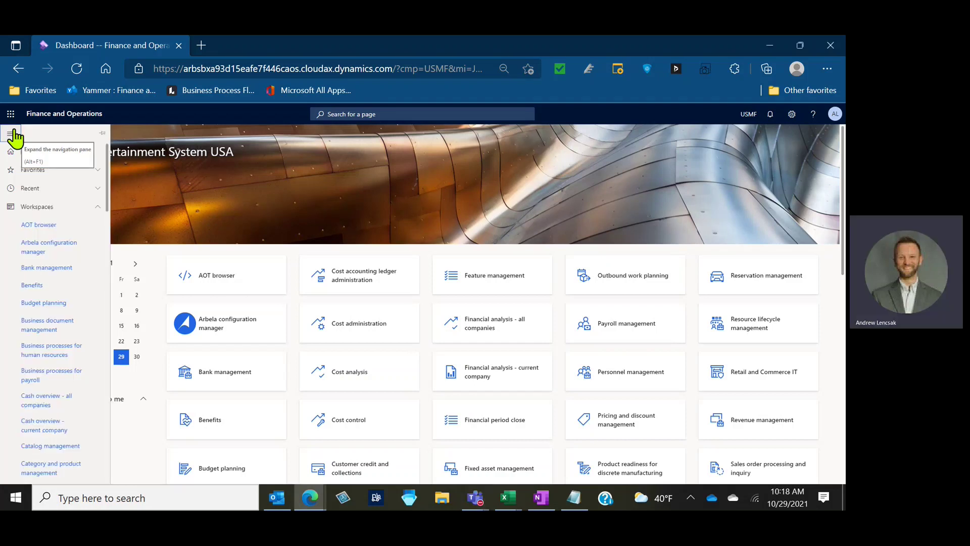
{"action": "scroll", "coordinate": [40, 208], "scroll_direction": "down", "scroll_amount": 6}
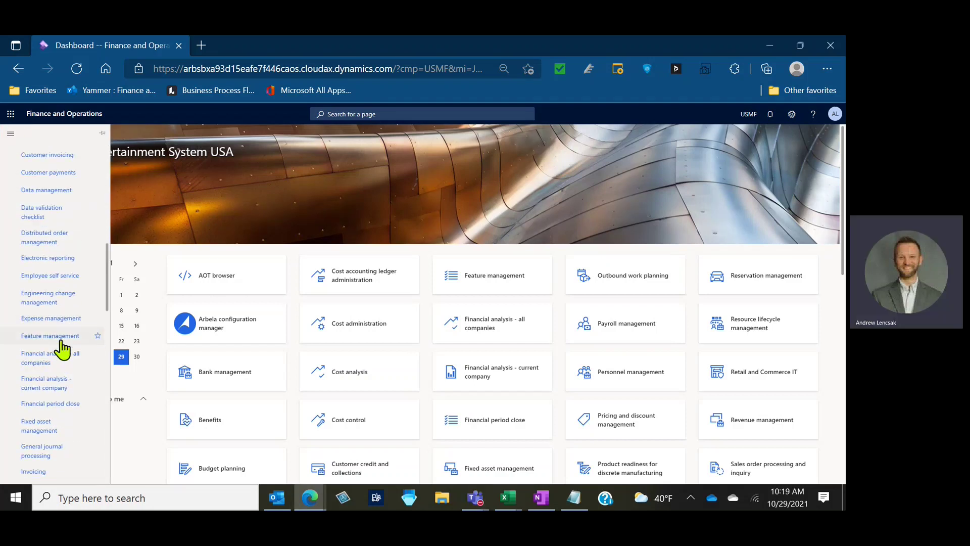
Step: In Feature management, list all features filtered to Production control and select Job search
{"action": "left_click", "coordinate": [60, 347]}
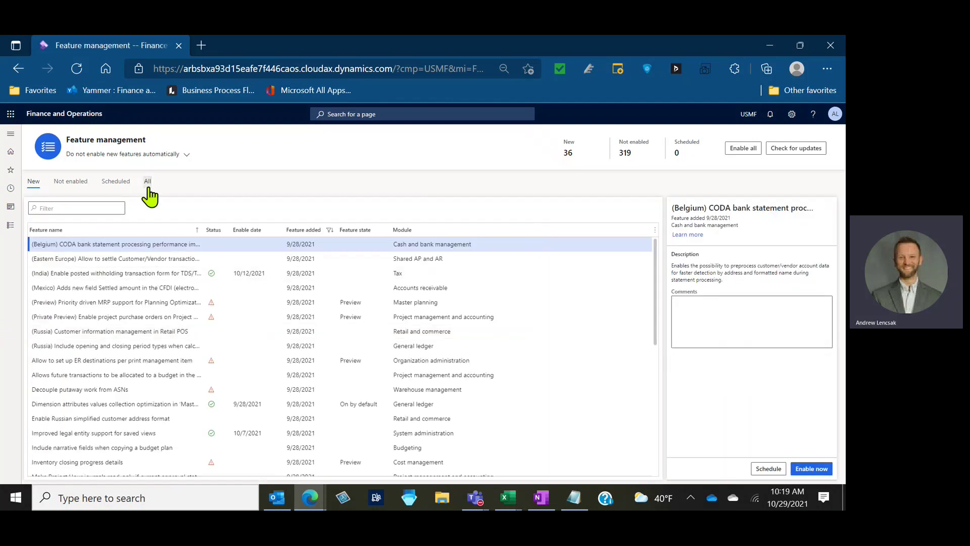
{"action": "left_click", "coordinate": [147, 183]}
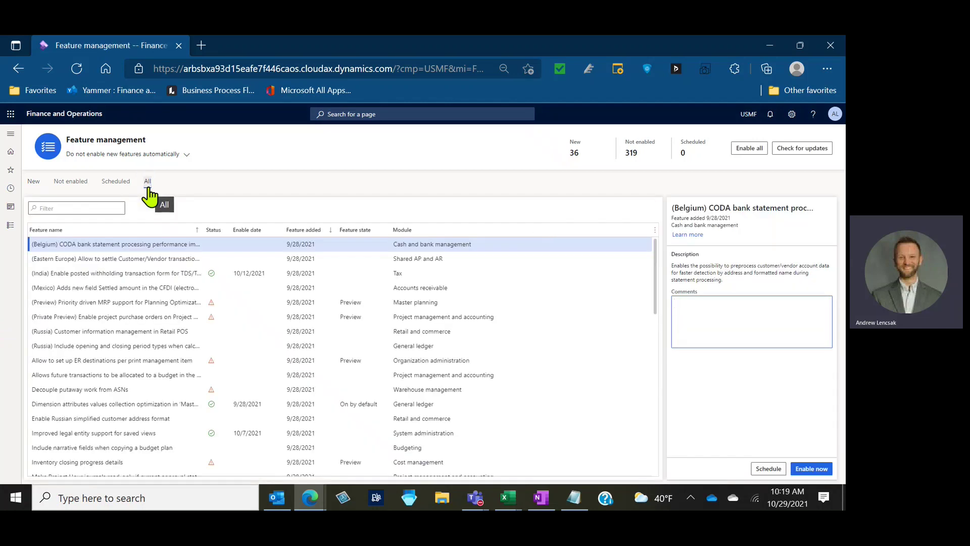
{"action": "left_click", "coordinate": [510, 231]}
{"action": "type", "text": "Production con"}
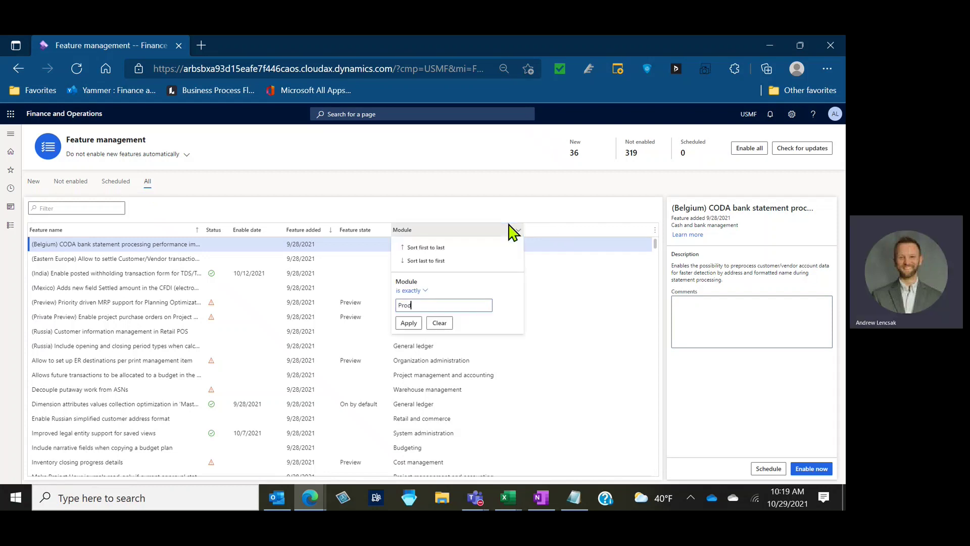
{"action": "type", "text": "trol"}
{"action": "key", "text": "Return"}
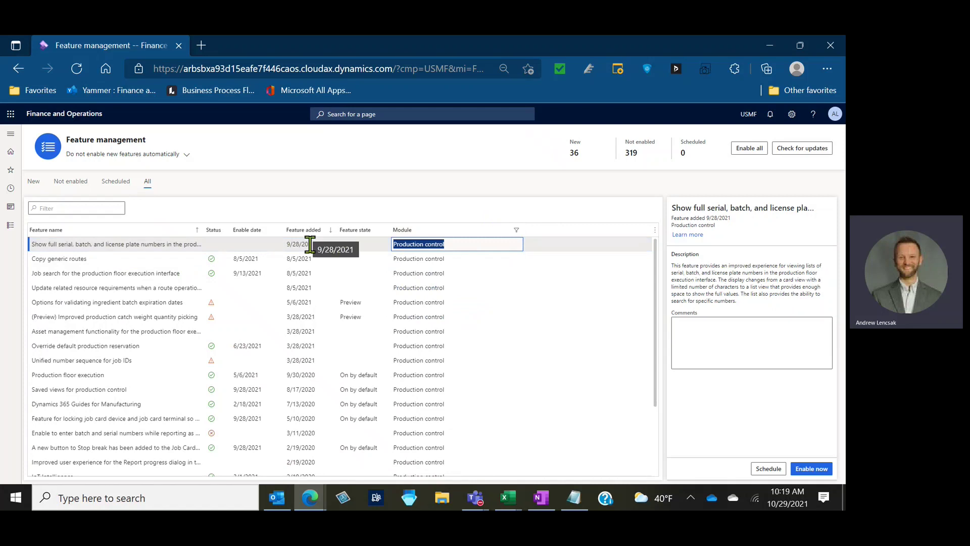
{"action": "left_click", "coordinate": [195, 269]}
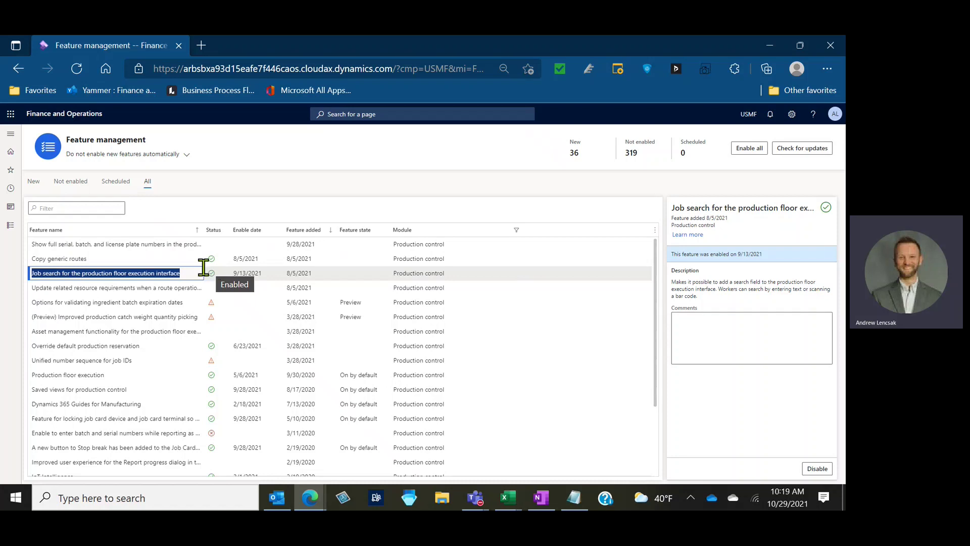
Step: Widen Feature name and review Production floor execution, job card locking, Stop break and license plate features
{"action": "left_click", "coordinate": [132, 375]}
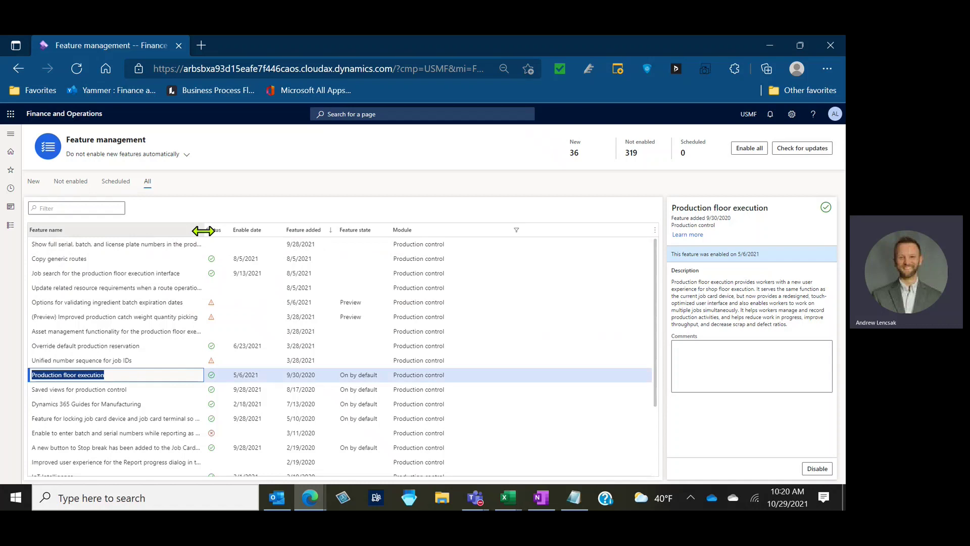
{"action": "left_click_drag", "start_coordinate": [203, 231], "coordinate": [251, 230]}
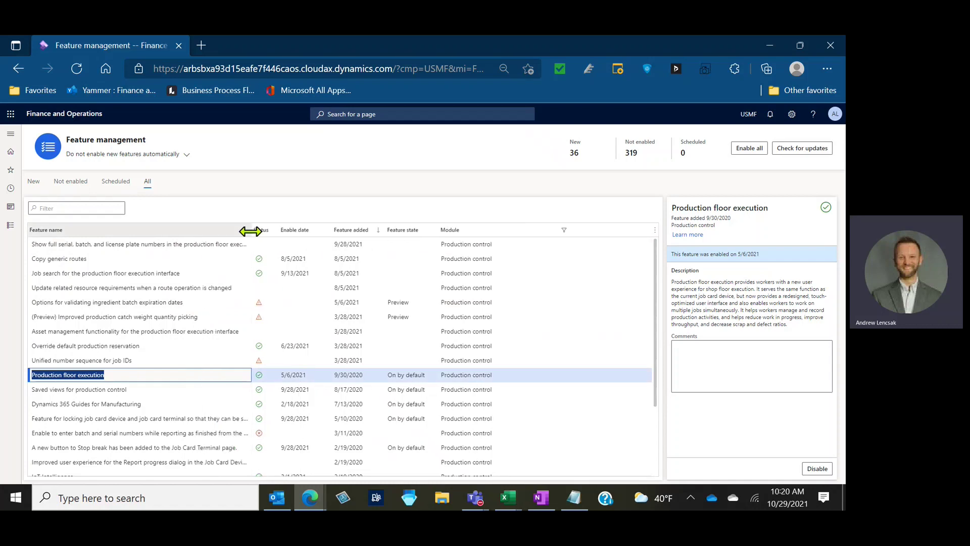
{"action": "left_click", "coordinate": [151, 419]}
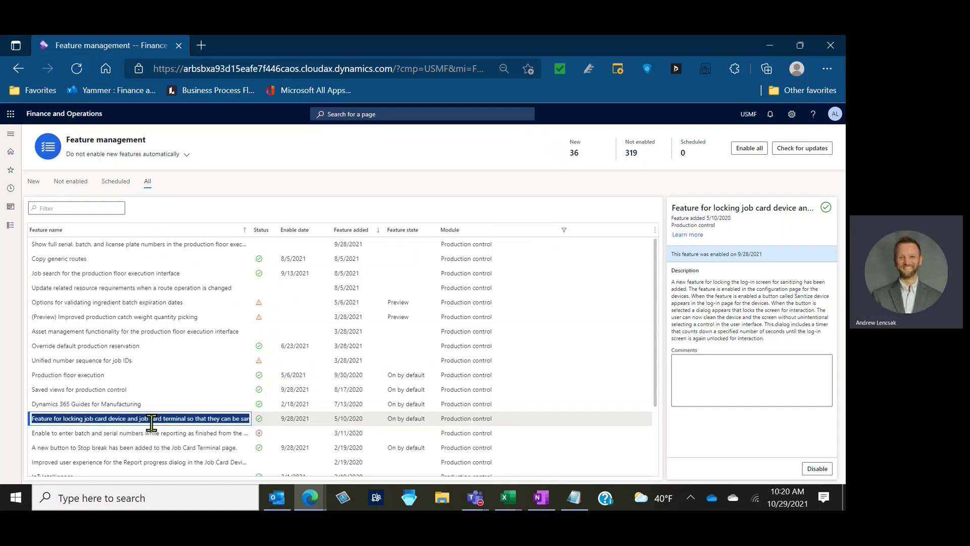
{"action": "left_click", "coordinate": [143, 447]}
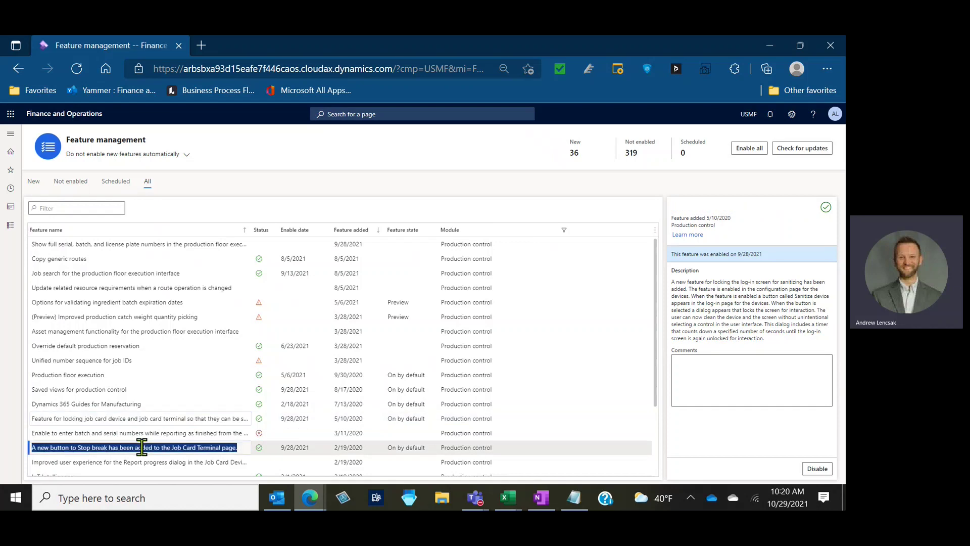
{"action": "scroll", "coordinate": [146, 454], "scroll_direction": "down", "scroll_amount": 1}
{"action": "scroll", "coordinate": [142, 450], "scroll_direction": "down", "scroll_amount": 1}
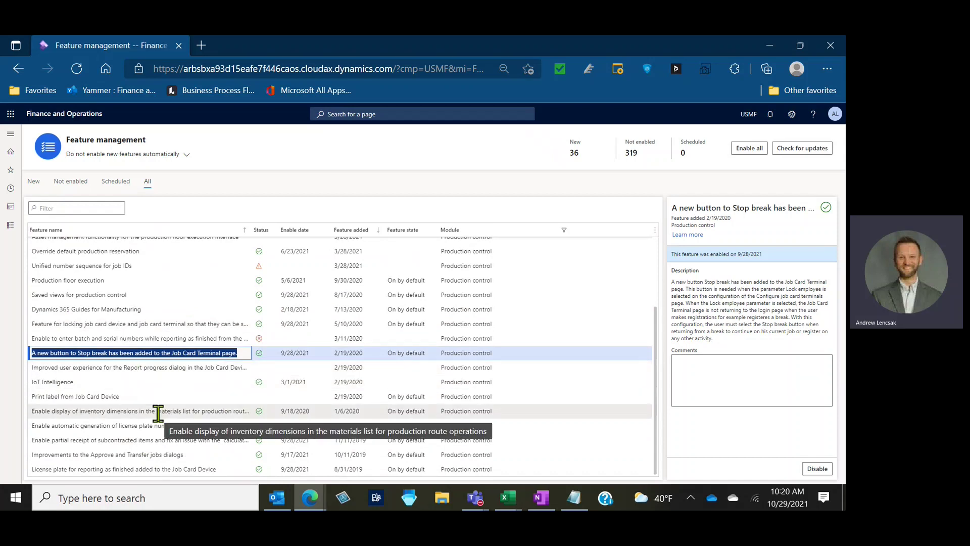
{"action": "left_click", "coordinate": [164, 470]}
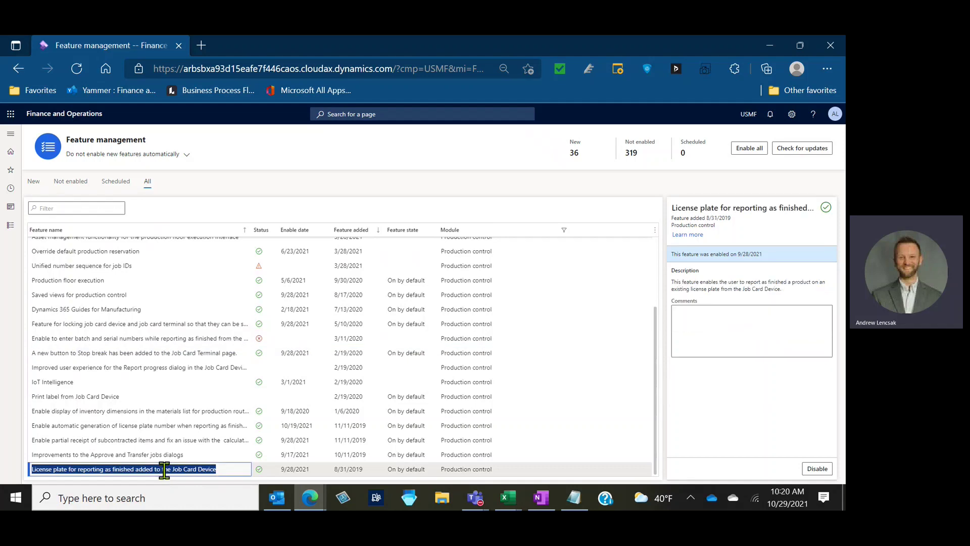
Step: Return to the dashboard and open the Production control module menu under Modules
{"action": "left_click", "coordinate": [100, 121]}
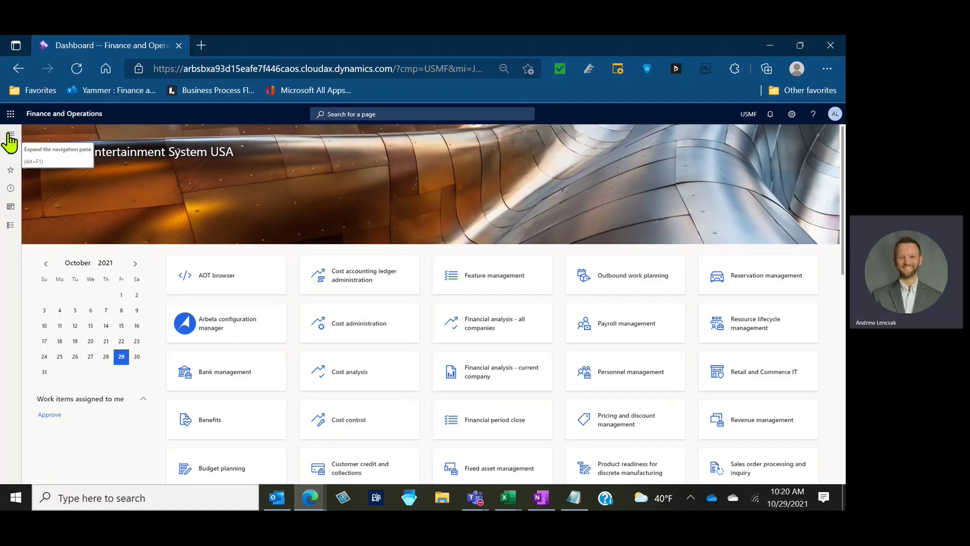
{"action": "left_click", "coordinate": [10, 141]}
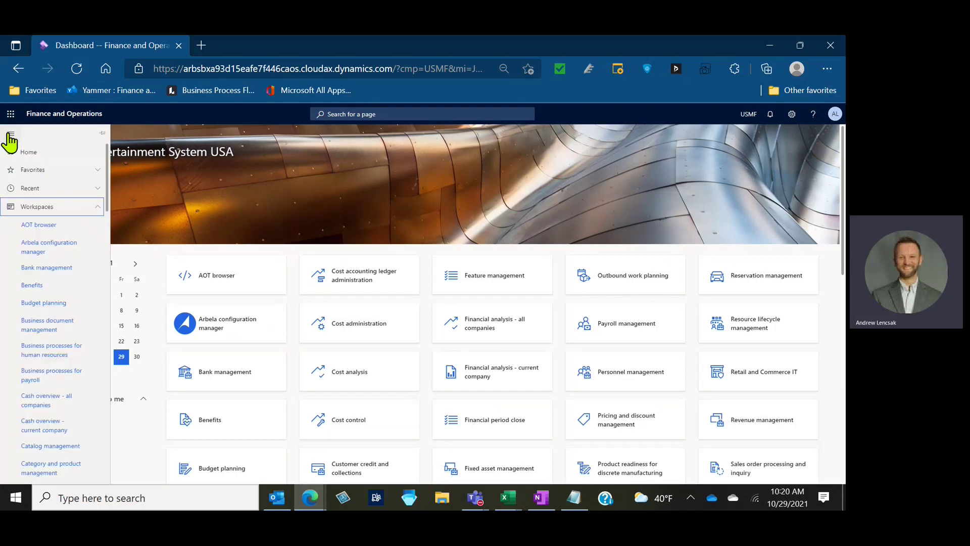
{"action": "left_click", "coordinate": [21, 207]}
{"action": "left_click", "coordinate": [39, 241]}
{"action": "scroll", "coordinate": [41, 261], "scroll_direction": "down", "scroll_amount": 5}
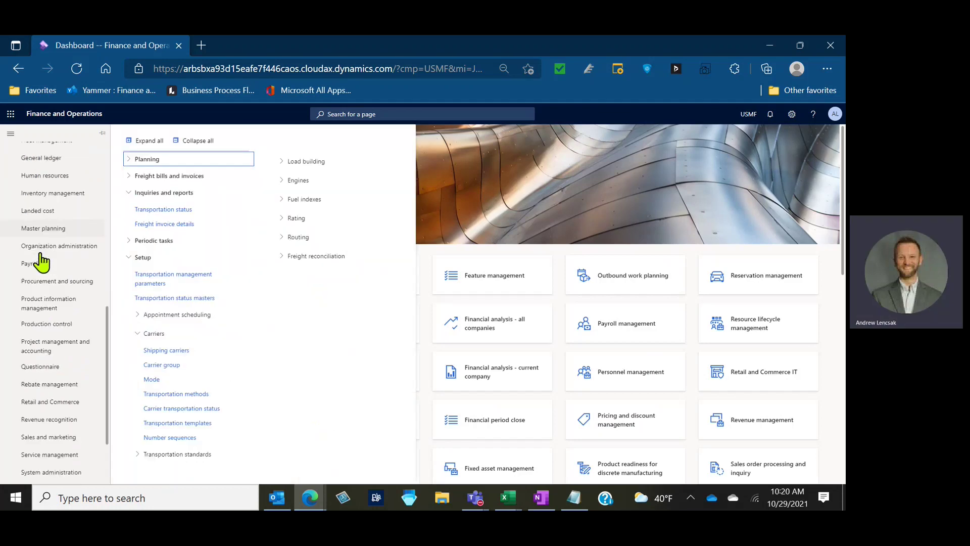
{"action": "scroll", "coordinate": [41, 262], "scroll_direction": "down", "scroll_amount": 5}
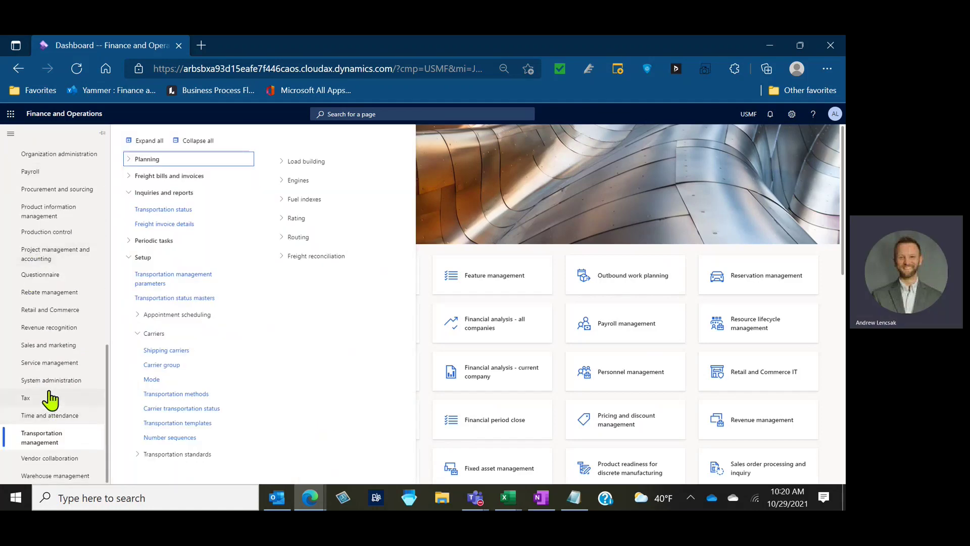
{"action": "scroll", "coordinate": [50, 398], "scroll_direction": "up", "scroll_amount": 3}
{"action": "left_click", "coordinate": [53, 372]}
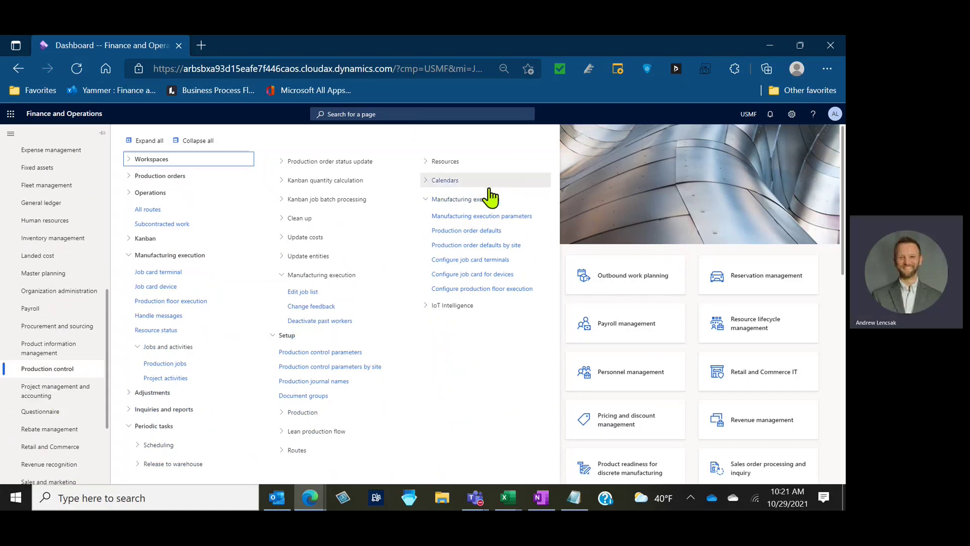
Step: Open the Default production floor execution configuration and check its Enable search toggle
{"action": "left_click", "coordinate": [506, 294]}
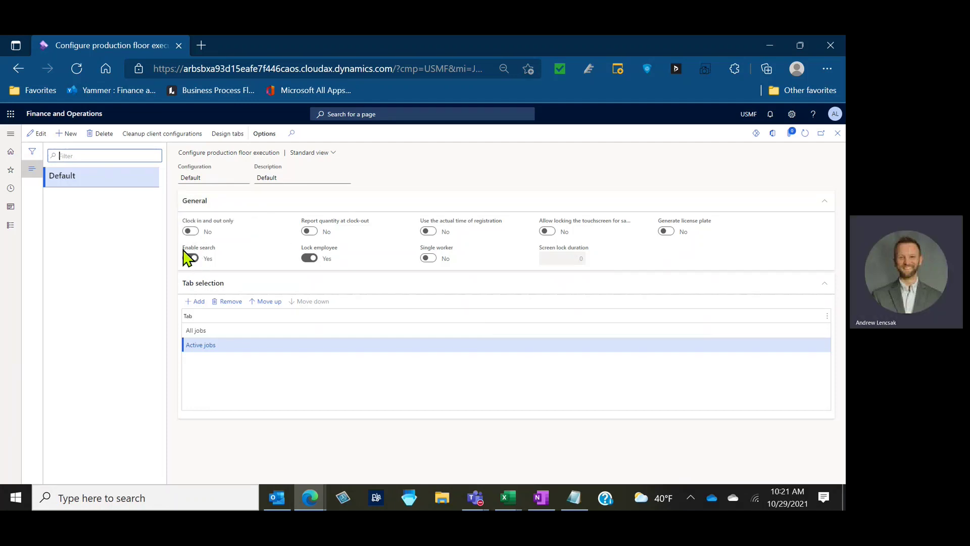
{"action": "mouse_move", "coordinate": [189, 258]}
Step: Open Design tabs in edit mode and compare the All jobs and Active jobs tab designs
{"action": "left_click", "coordinate": [226, 134]}
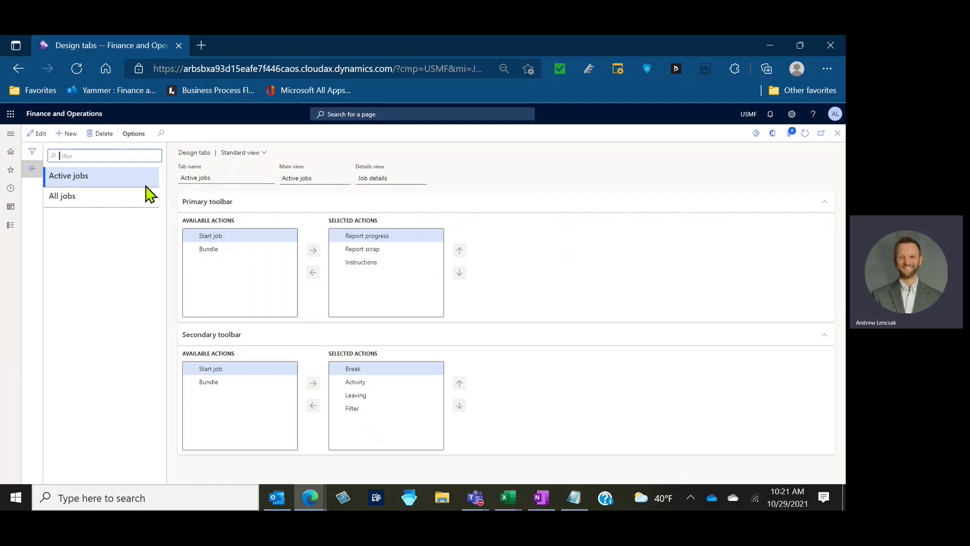
{"action": "left_click", "coordinate": [34, 134]}
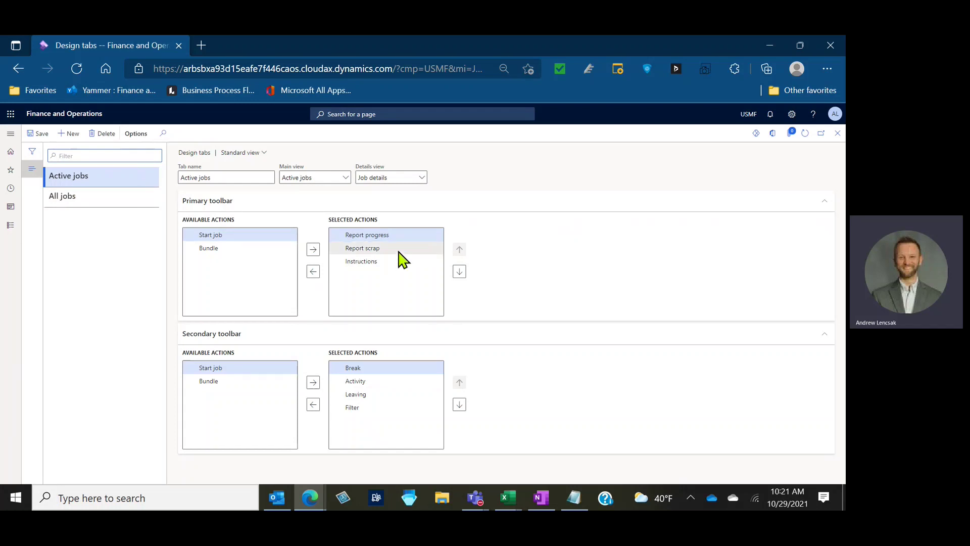
{"action": "left_click", "coordinate": [124, 202]}
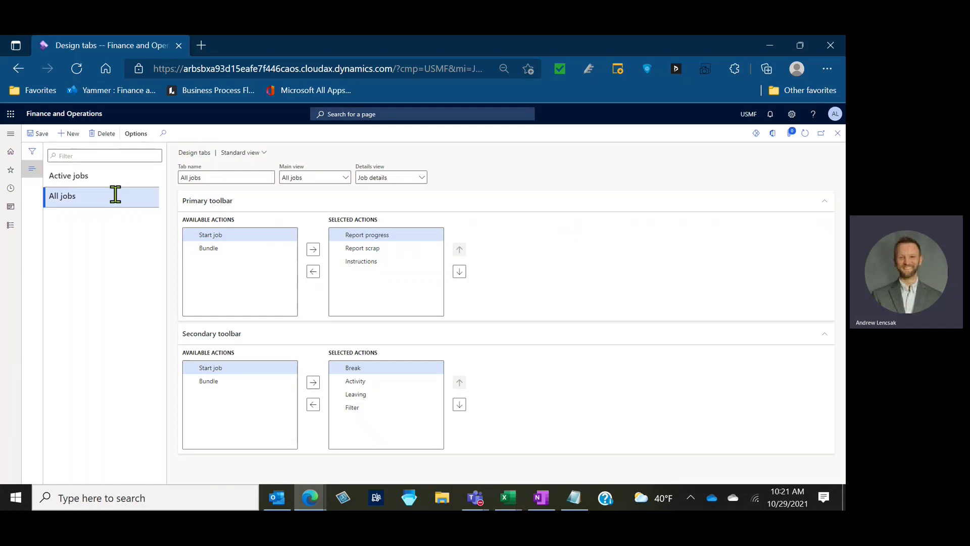
{"action": "left_click", "coordinate": [104, 176]}
{"action": "left_click", "coordinate": [102, 197]}
Step: Select Start job and Bundle among the All jobs tab's available primary actions
{"action": "left_click", "coordinate": [225, 237]}
{"action": "left_click", "coordinate": [260, 249]}
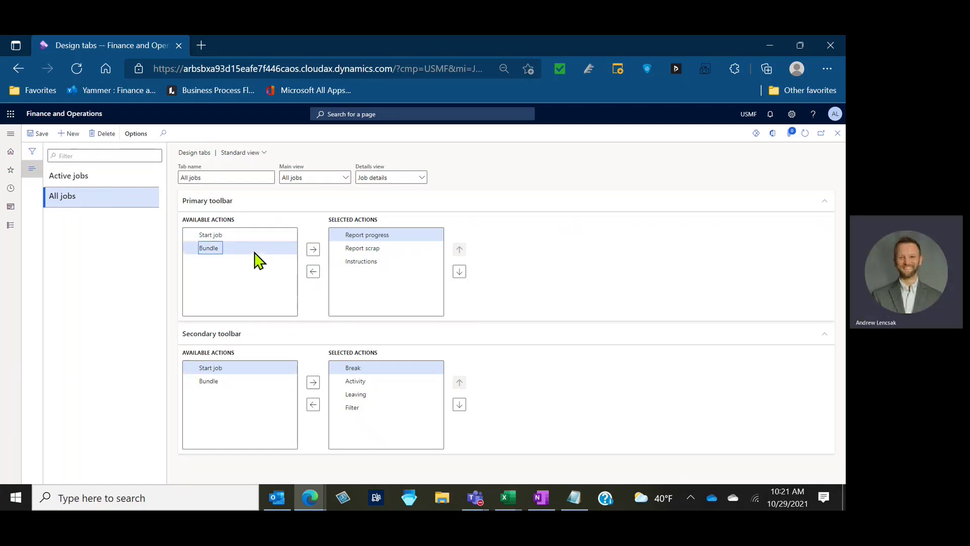
{"action": "left_click", "coordinate": [88, 176]}
{"action": "left_click", "coordinate": [82, 196]}
{"action": "left_click", "coordinate": [197, 235]}
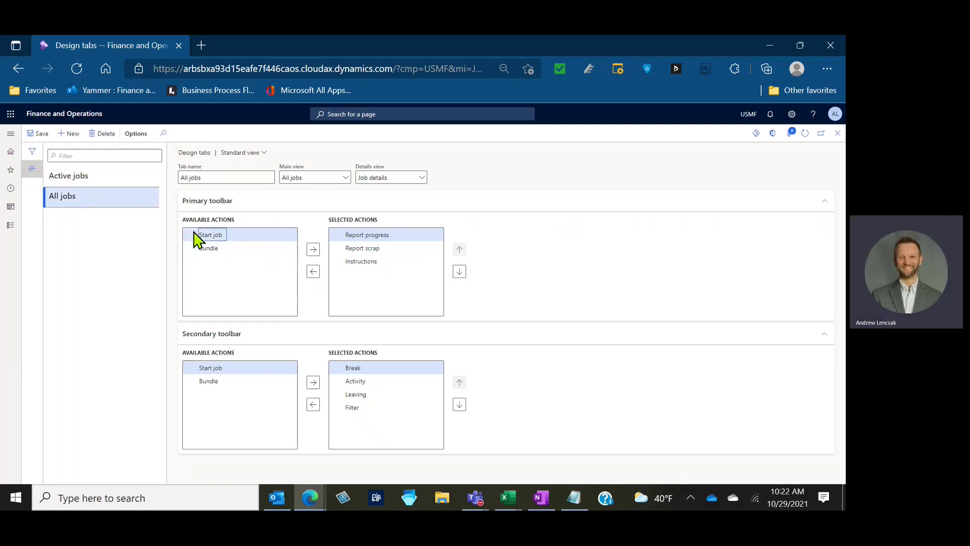
Step: Go to Time and attendance > Time registration workers and open the first worker's record
{"action": "left_click", "coordinate": [55, 114]}
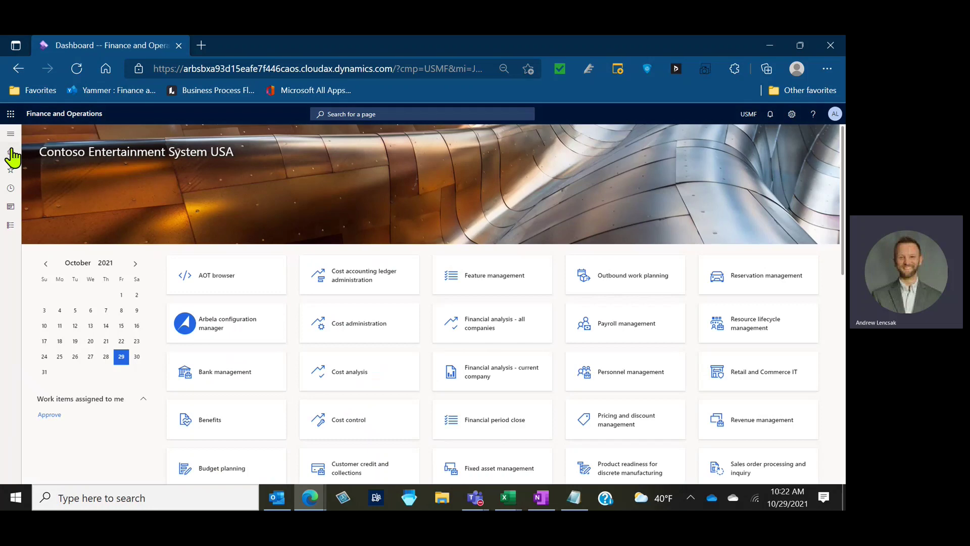
{"action": "left_click", "coordinate": [10, 136]}
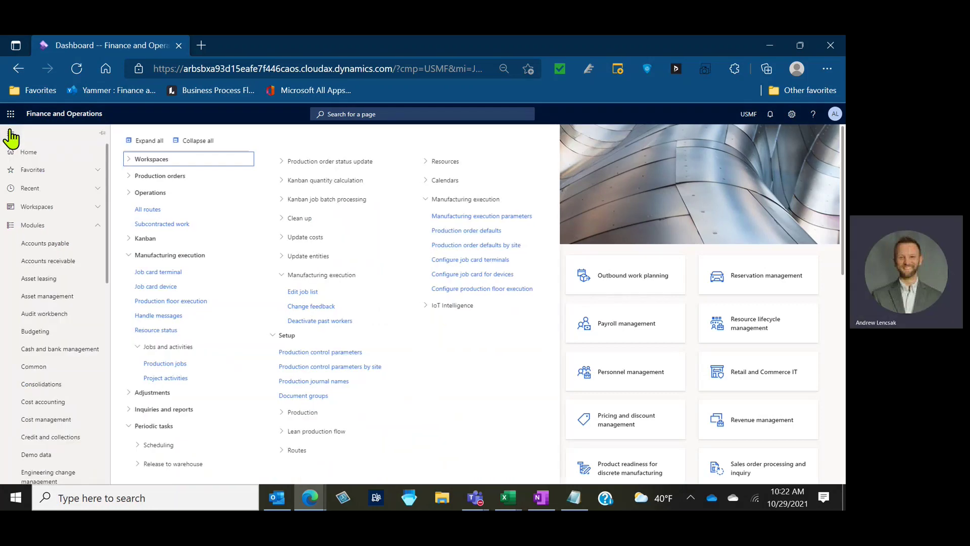
{"action": "scroll", "coordinate": [26, 249], "scroll_direction": "down", "scroll_amount": 5}
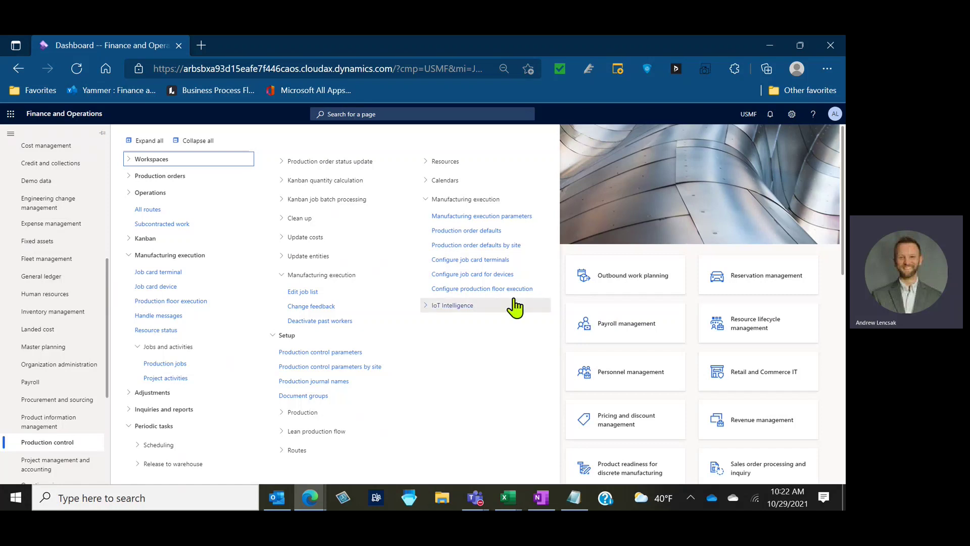
{"action": "scroll", "coordinate": [98, 382], "scroll_direction": "down", "scroll_amount": 1}
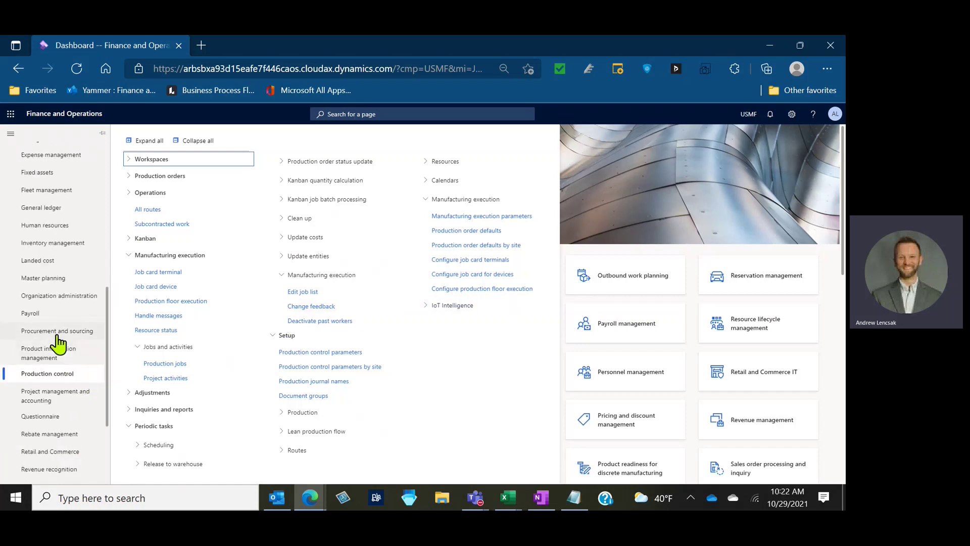
{"action": "scroll", "coordinate": [61, 300], "scroll_direction": "down", "scroll_amount": 2}
{"action": "left_click", "coordinate": [64, 427]}
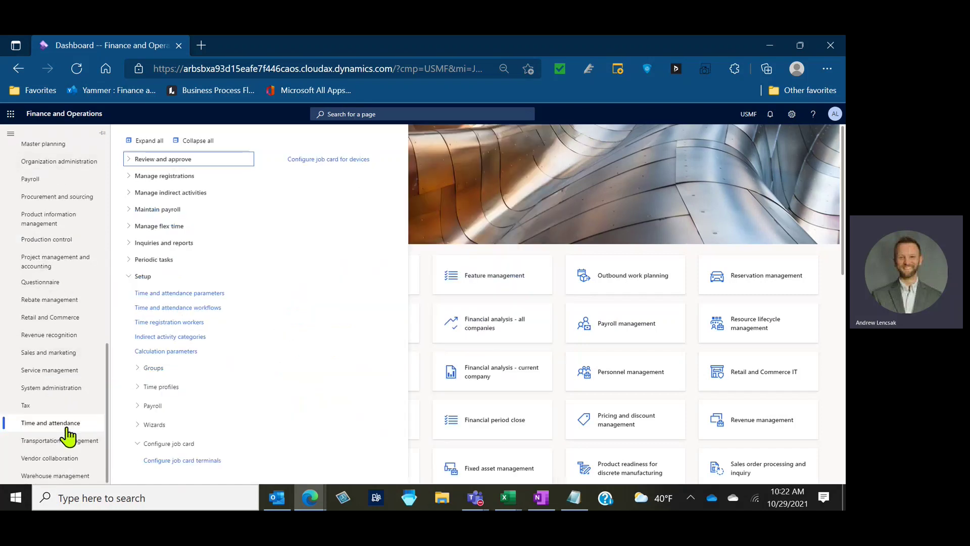
{"action": "left_click", "coordinate": [159, 324]}
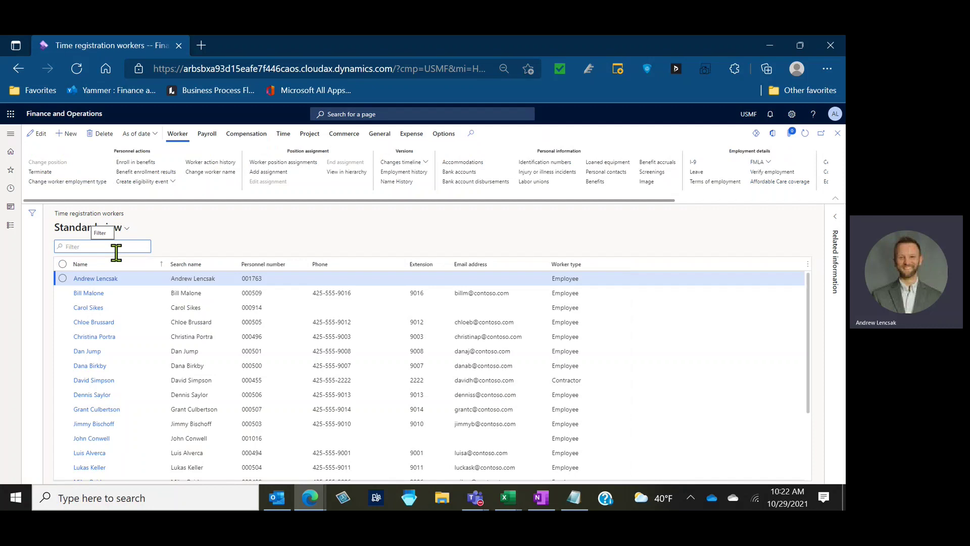
{"action": "left_click", "coordinate": [107, 282]}
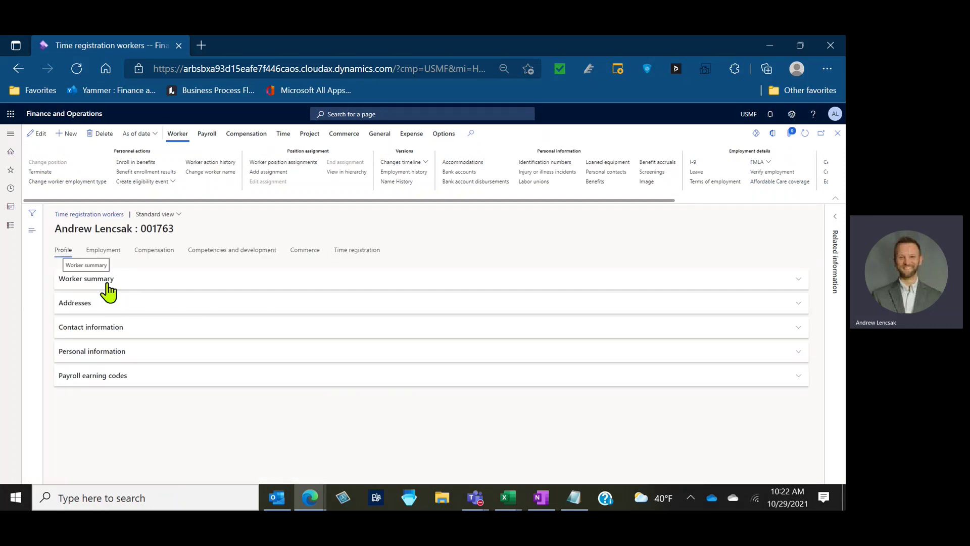
Step: Show the worker's Time registration tab, with badge ID 4150 and Default configuration
{"action": "left_click", "coordinate": [343, 252]}
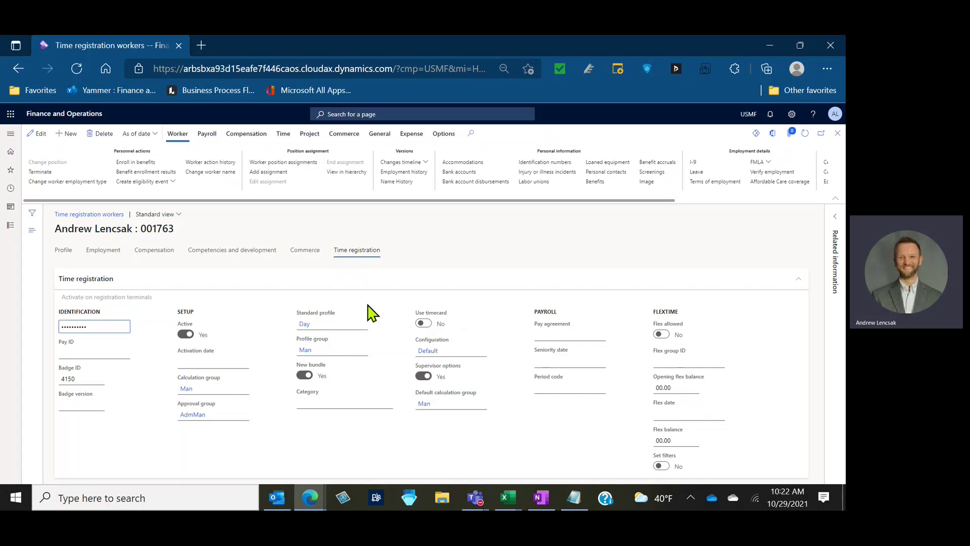
Step: Open Edit job list for the resource Polishing worker 1
{"action": "left_click", "coordinate": [10, 134]}
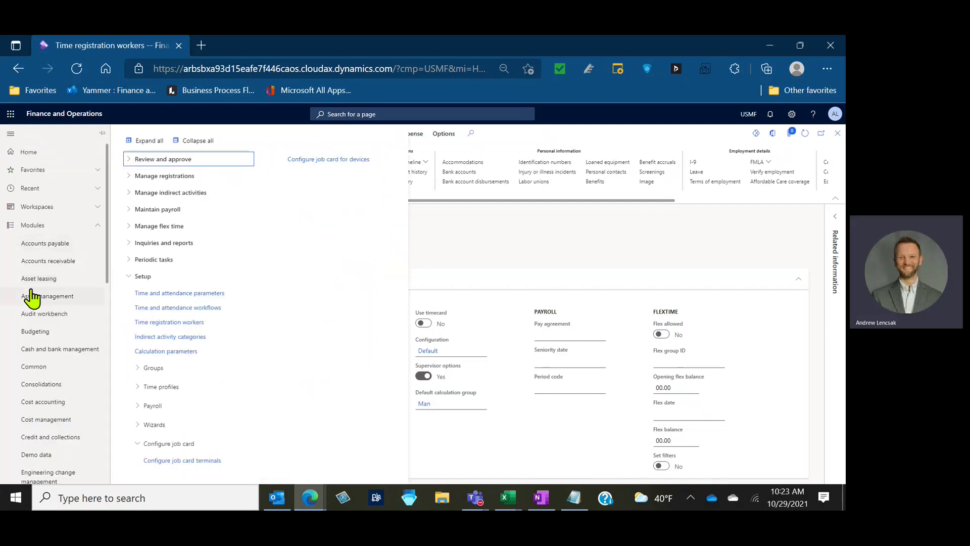
{"action": "scroll", "coordinate": [44, 298], "scroll_direction": "down", "scroll_amount": 2}
{"action": "scroll", "coordinate": [45, 298], "scroll_direction": "down", "scroll_amount": 3}
{"action": "left_click", "coordinate": [75, 445]}
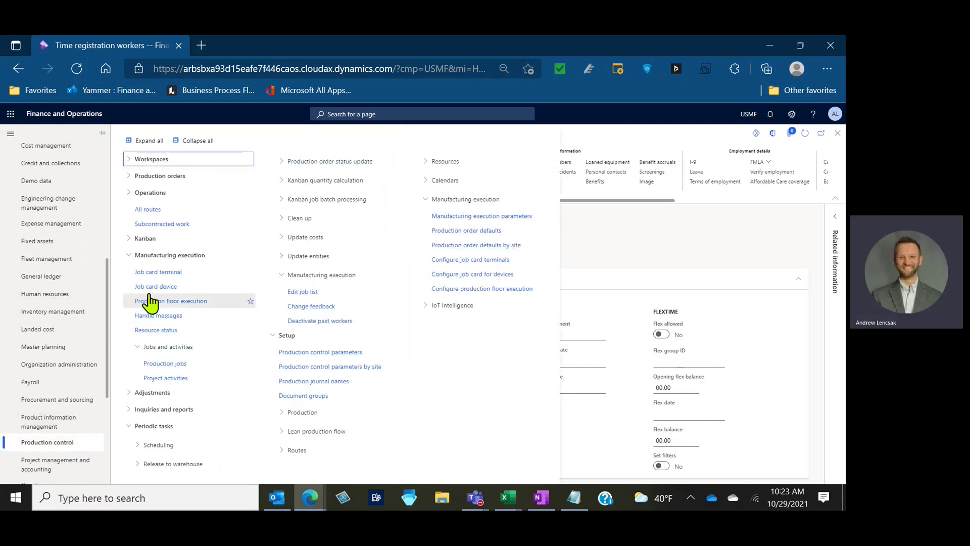
{"action": "left_click", "coordinate": [302, 293]}
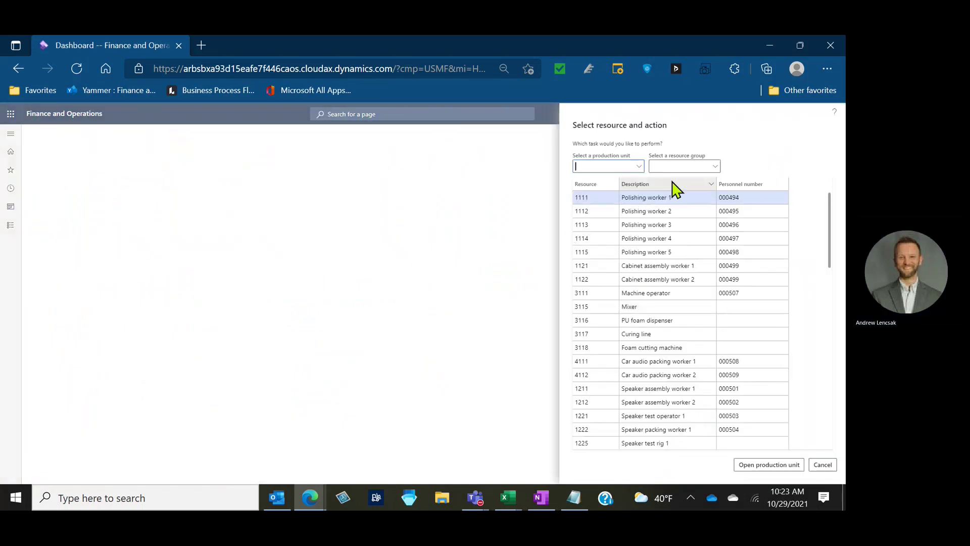
{"action": "left_click", "coordinate": [661, 197]}
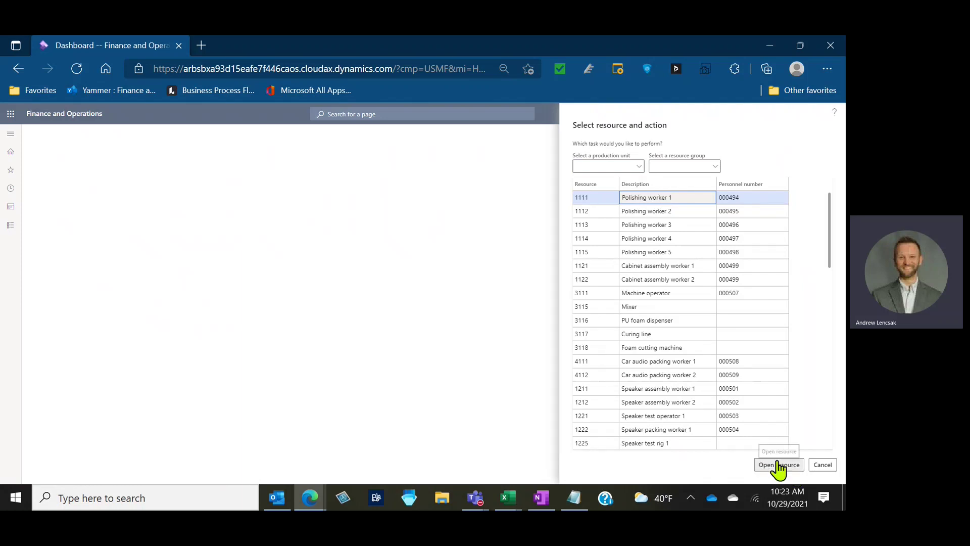
{"action": "left_click", "coordinate": [778, 465]}
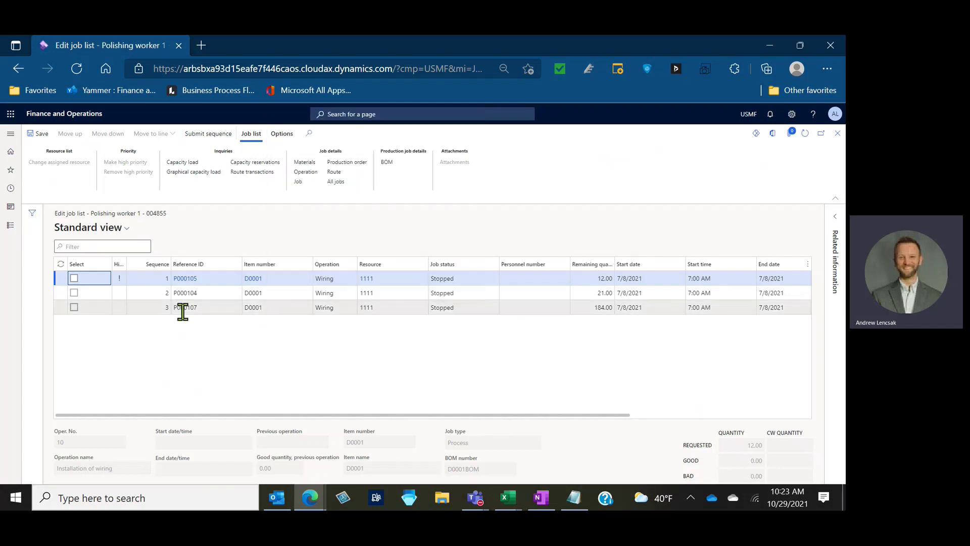
Step: Move job P000107 up to sequence 1, then move it down to line 3
{"action": "left_click", "coordinate": [74, 307]}
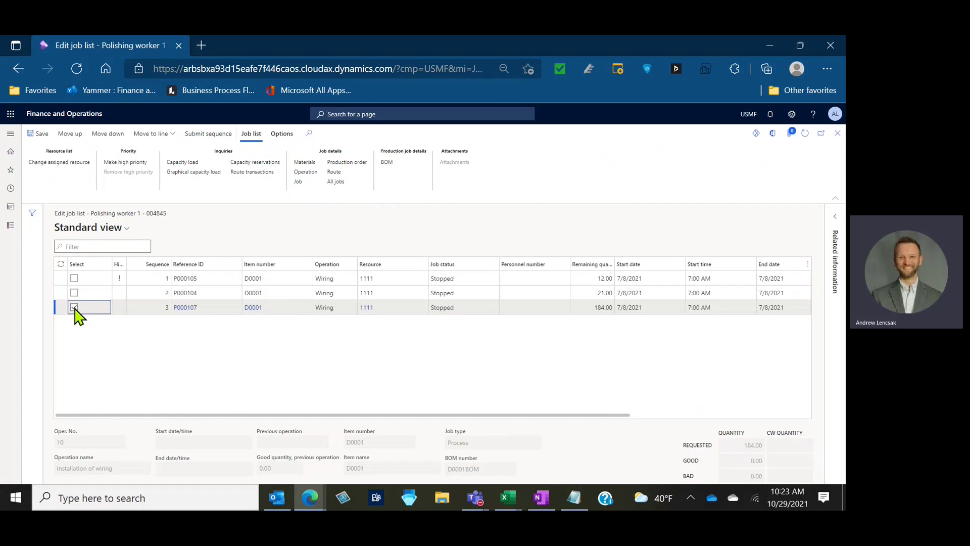
{"action": "left_click", "coordinate": [75, 134]}
{"action": "left_click", "coordinate": [142, 292]}
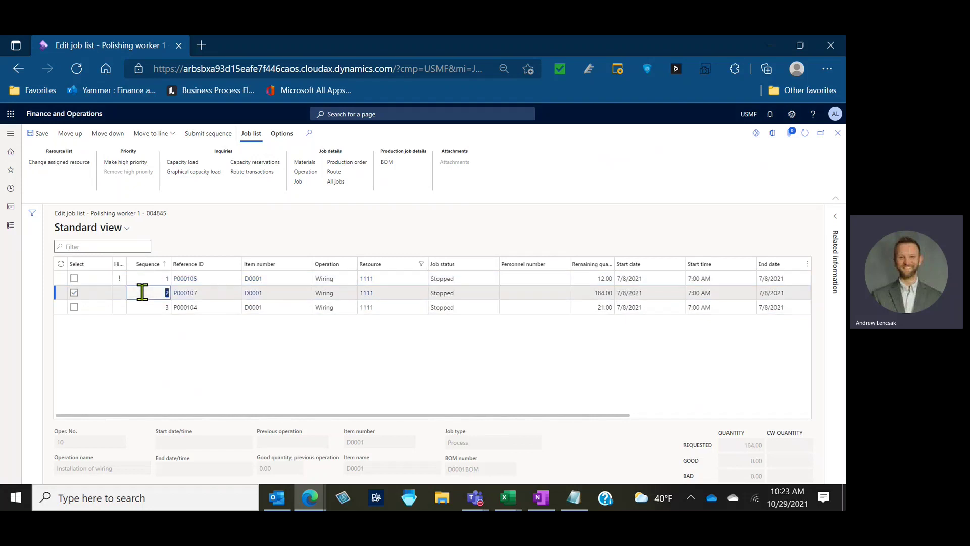
{"action": "left_click", "coordinate": [71, 134]}
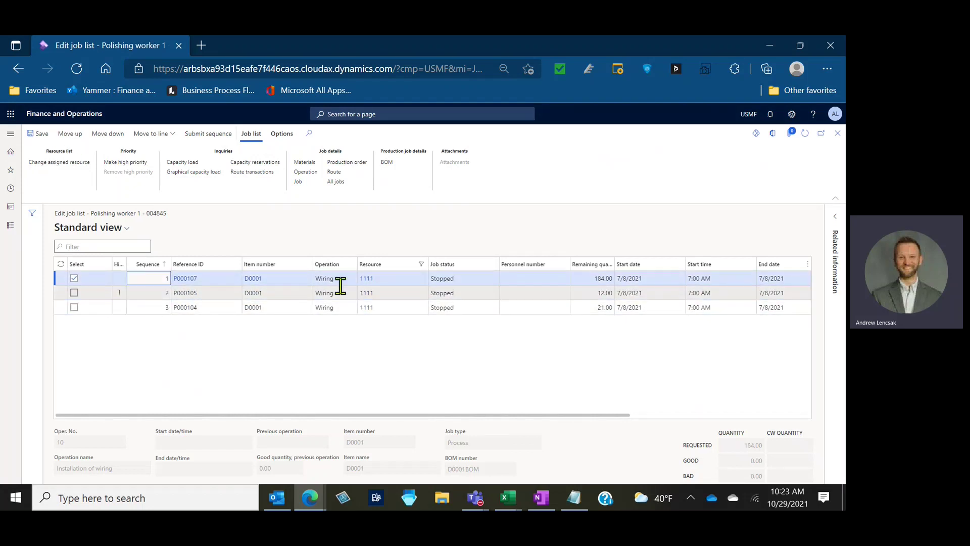
{"action": "left_click", "coordinate": [74, 279]}
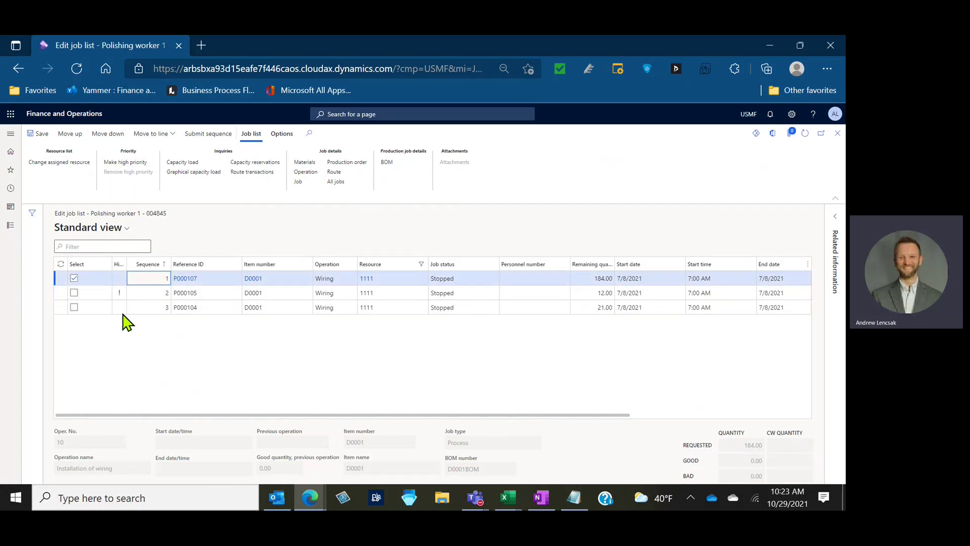
{"action": "left_click", "coordinate": [166, 138]}
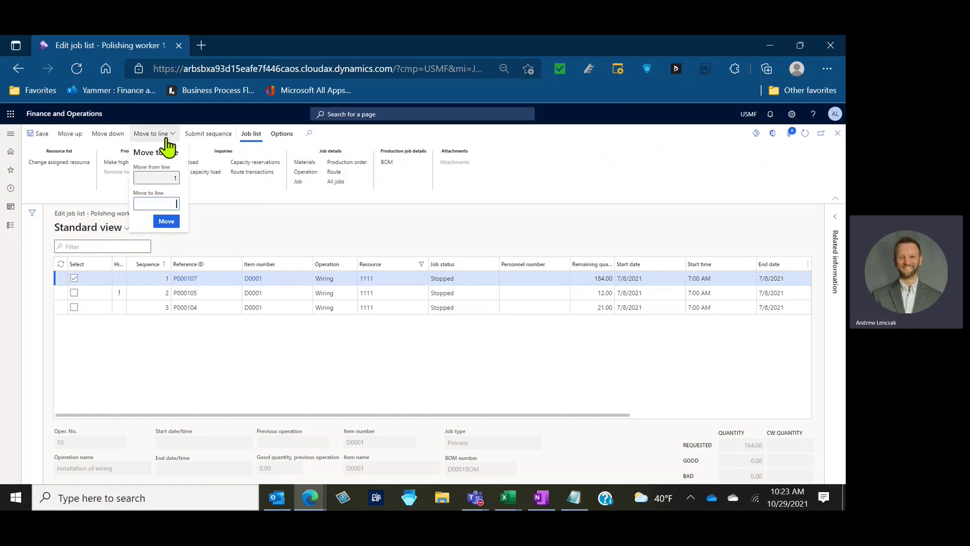
{"action": "left_click", "coordinate": [158, 221]}
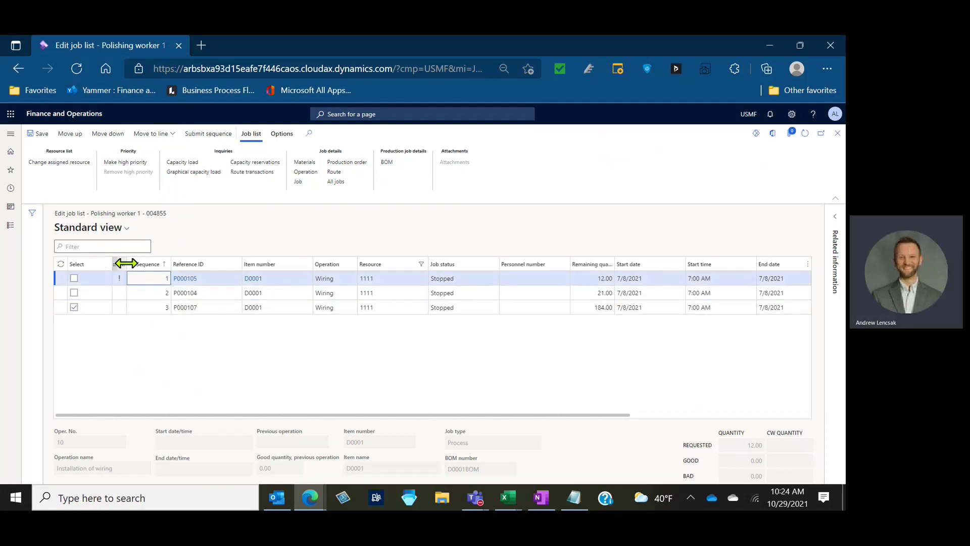
Step: Remove high priority from job P000105 in the first row
{"action": "left_click_drag", "start_coordinate": [126, 263], "coordinate": [141, 263]}
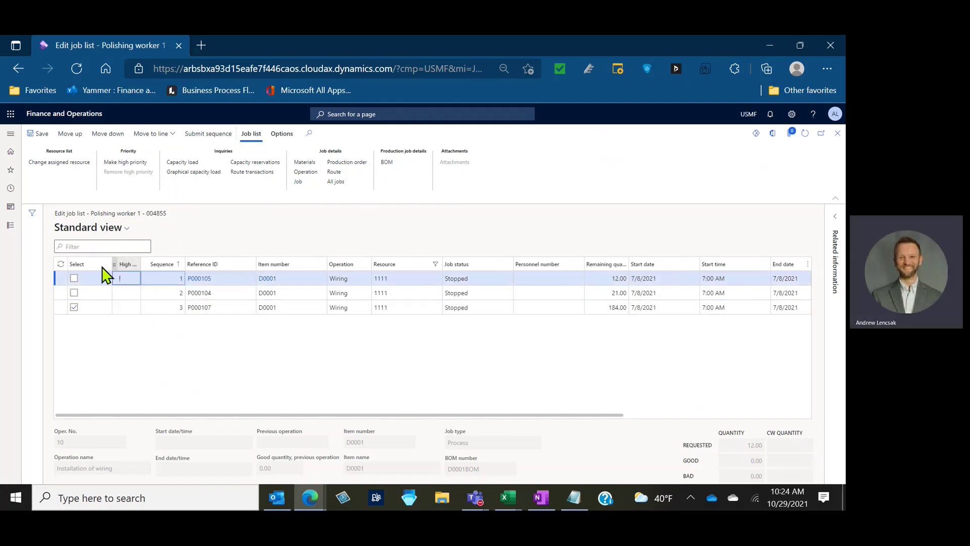
{"action": "left_click", "coordinate": [74, 306]}
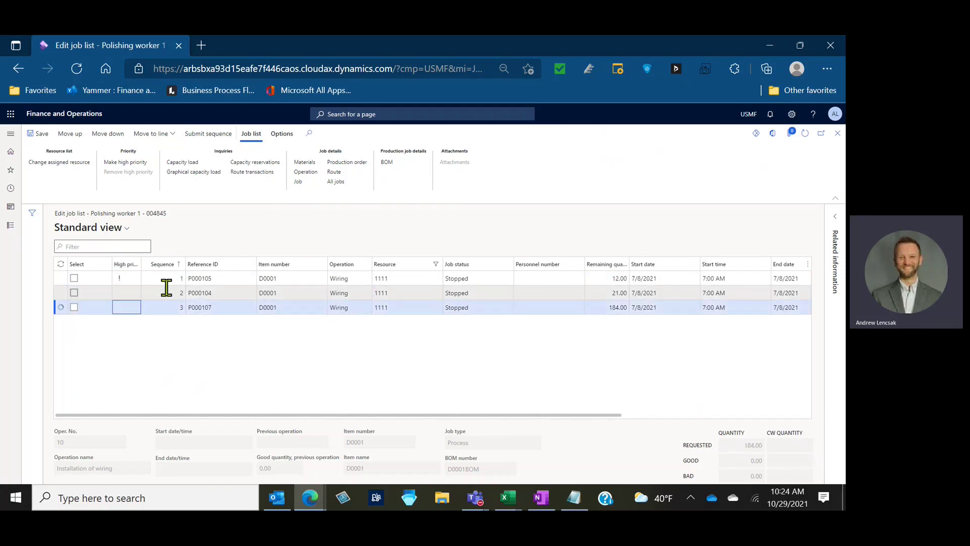
{"action": "left_click", "coordinate": [74, 278]}
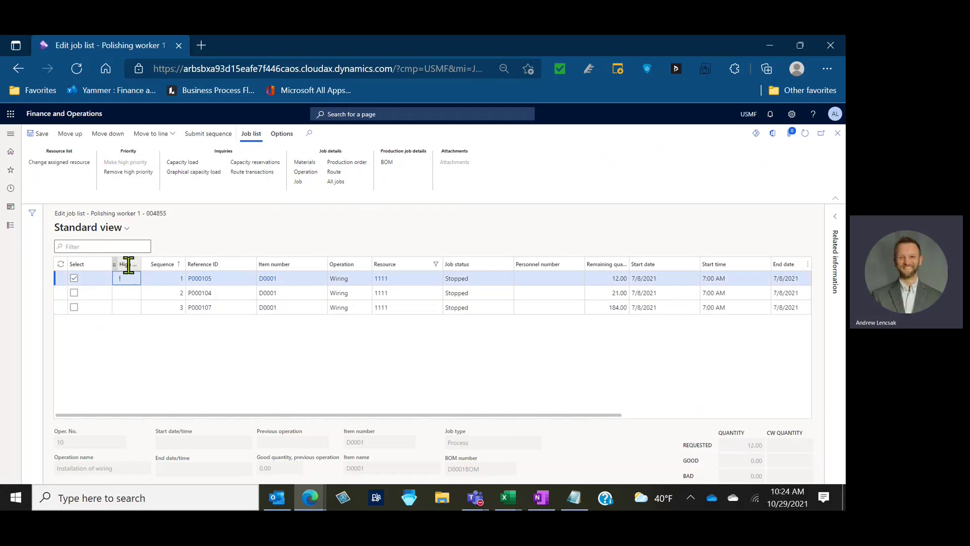
{"action": "left_click", "coordinate": [134, 172]}
{"action": "left_click", "coordinate": [207, 279]}
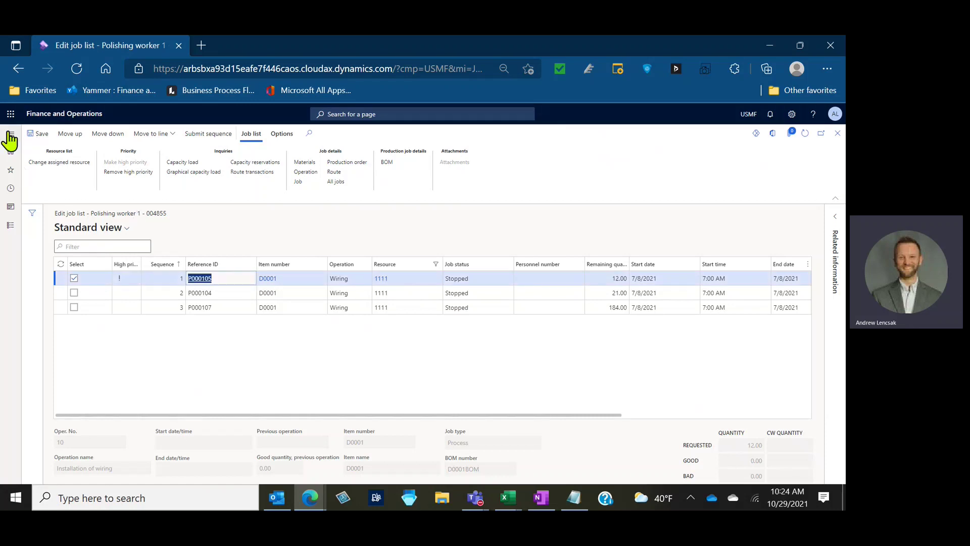
{"action": "left_click", "coordinate": [9, 138]}
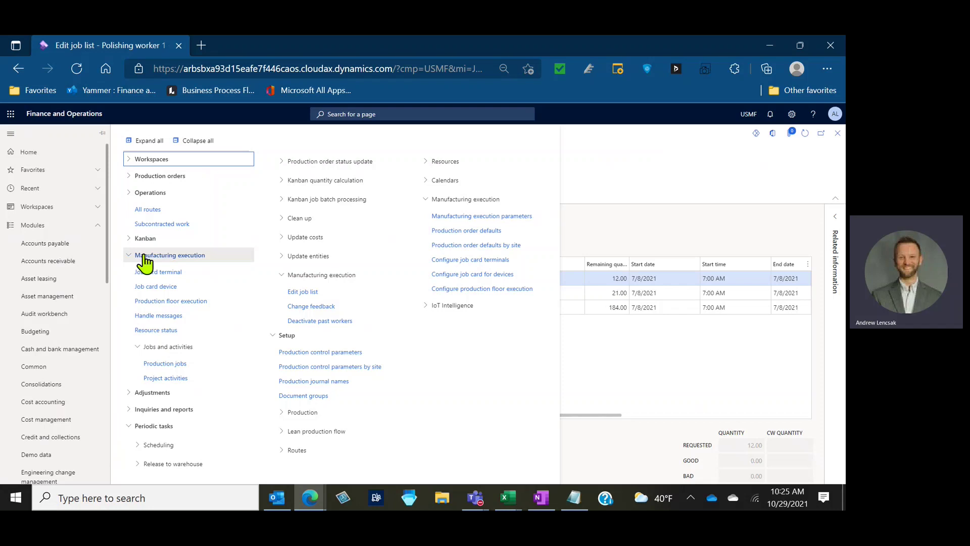
Step: Filter Production jobs by Reference ID P000105, then open order P000105 from job 004855's row
{"action": "left_click", "coordinate": [155, 365]}
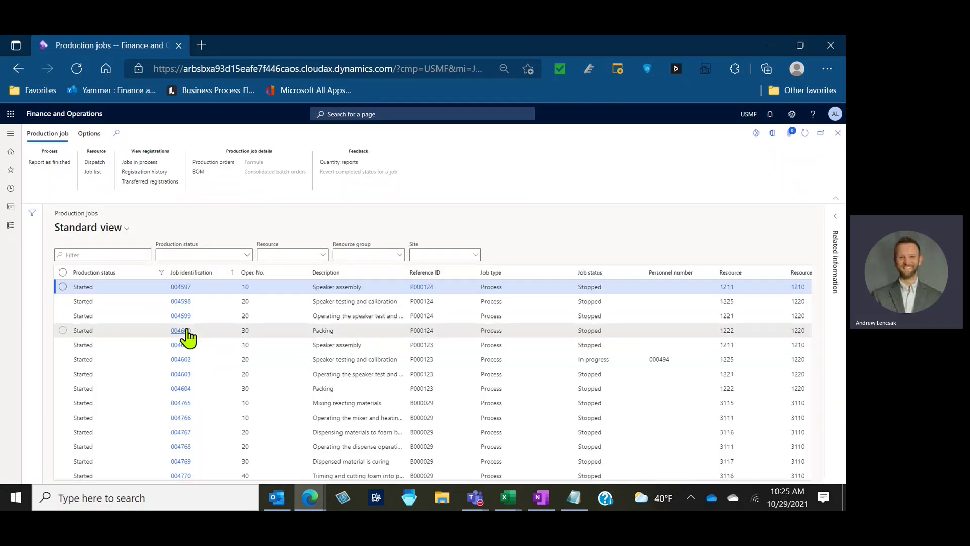
{"action": "left_click", "coordinate": [428, 274]}
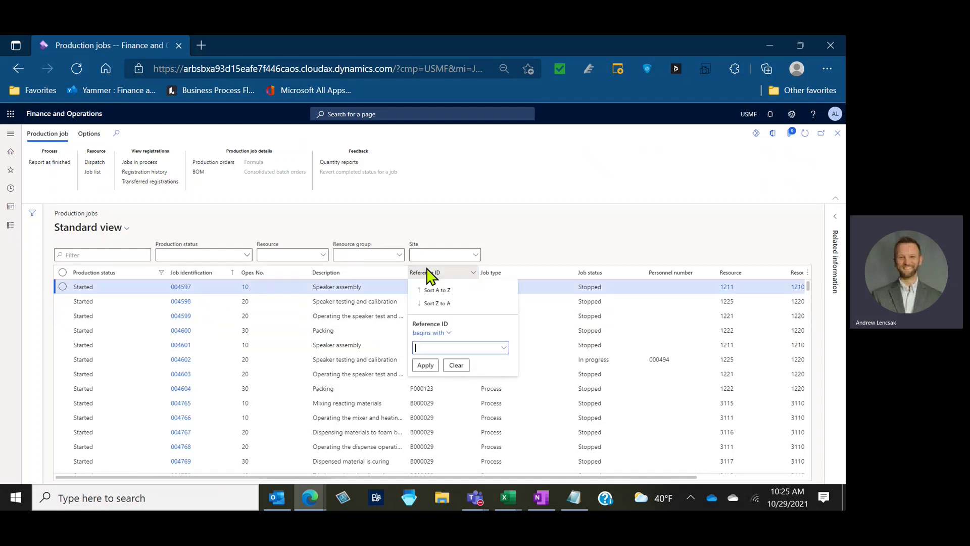
{"action": "type", "text": "P000105"}
{"action": "key", "text": "Return"}
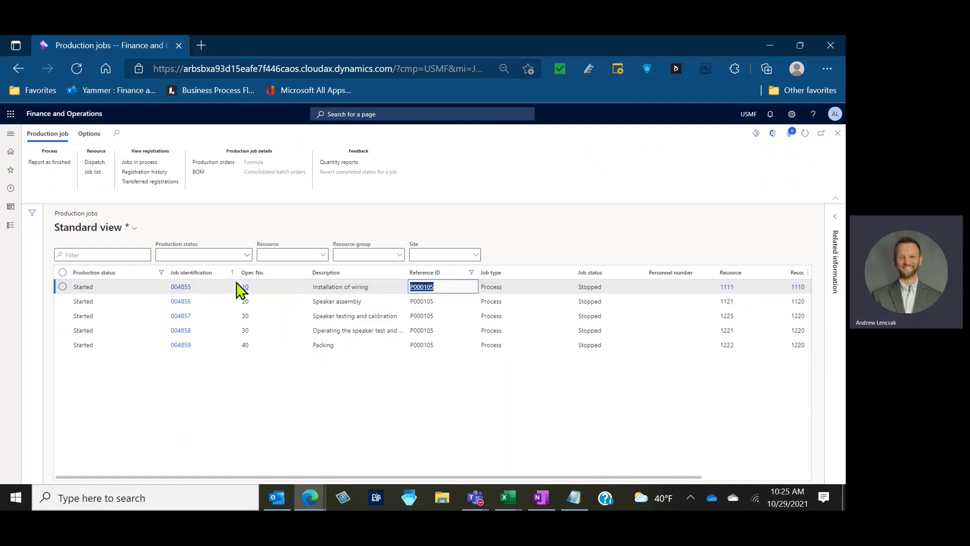
{"action": "left_click", "coordinate": [198, 293]}
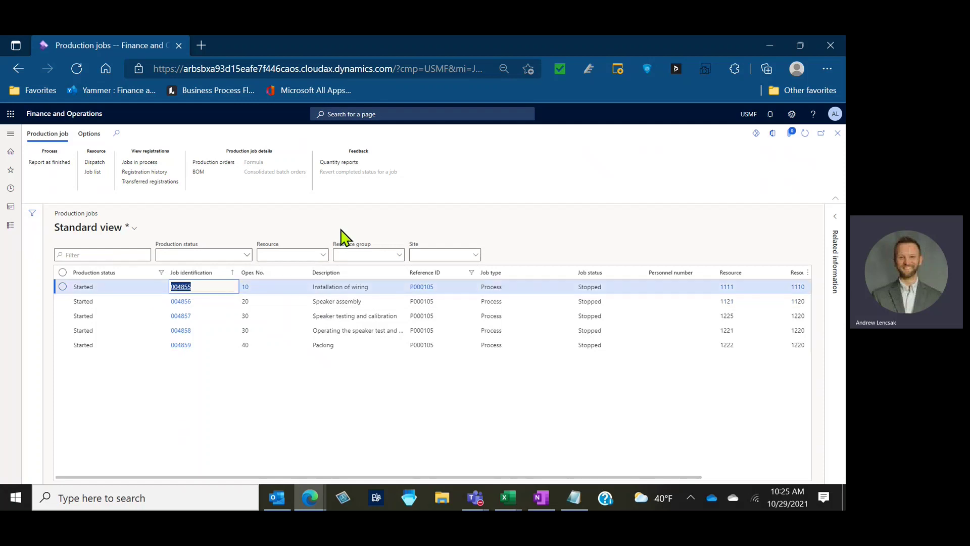
{"action": "left_click", "coordinate": [430, 292]}
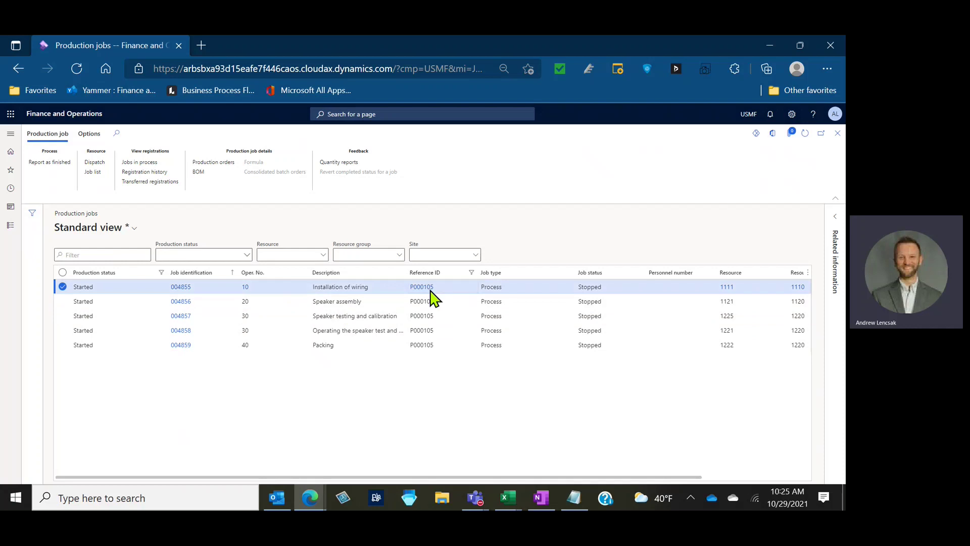
{"action": "left_click", "coordinate": [430, 292]}
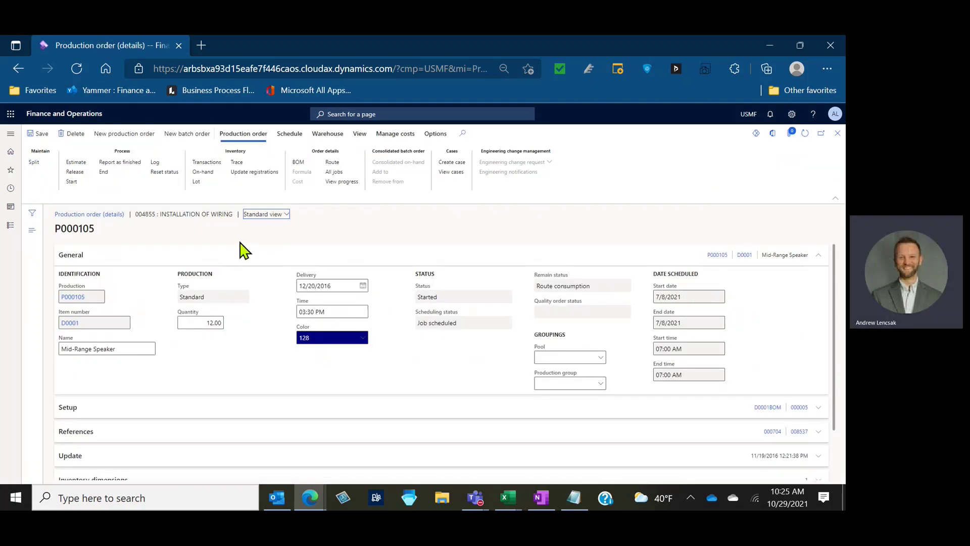
Step: Release P000105 with route card printing to Screen, excluding referenced orders
{"action": "left_click", "coordinate": [82, 174]}
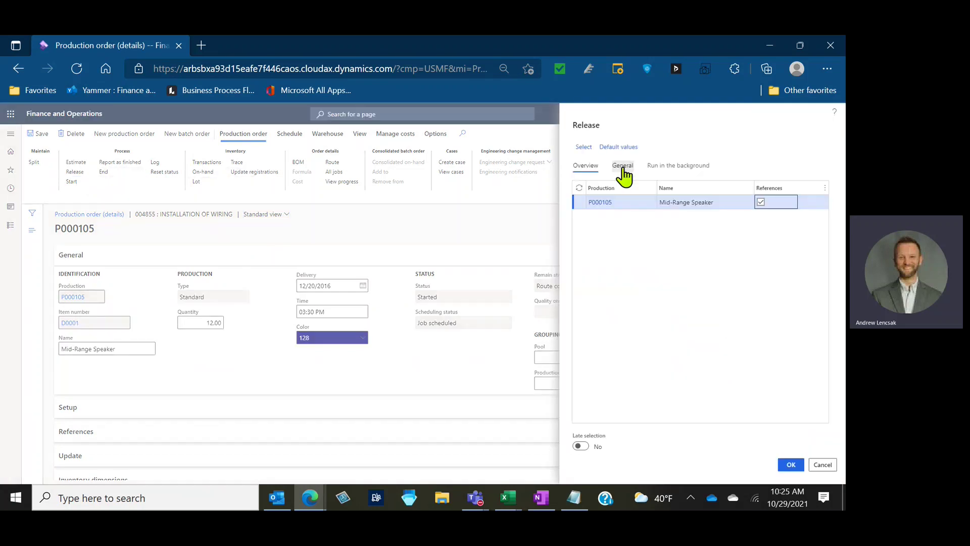
{"action": "left_click", "coordinate": [623, 170]}
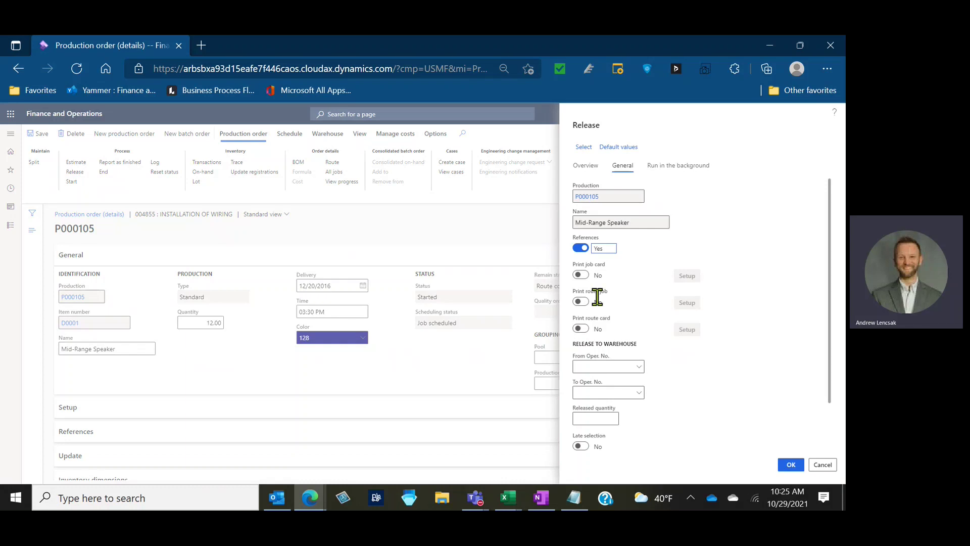
{"action": "left_click", "coordinate": [581, 328]}
{"action": "left_click", "coordinate": [580, 247]}
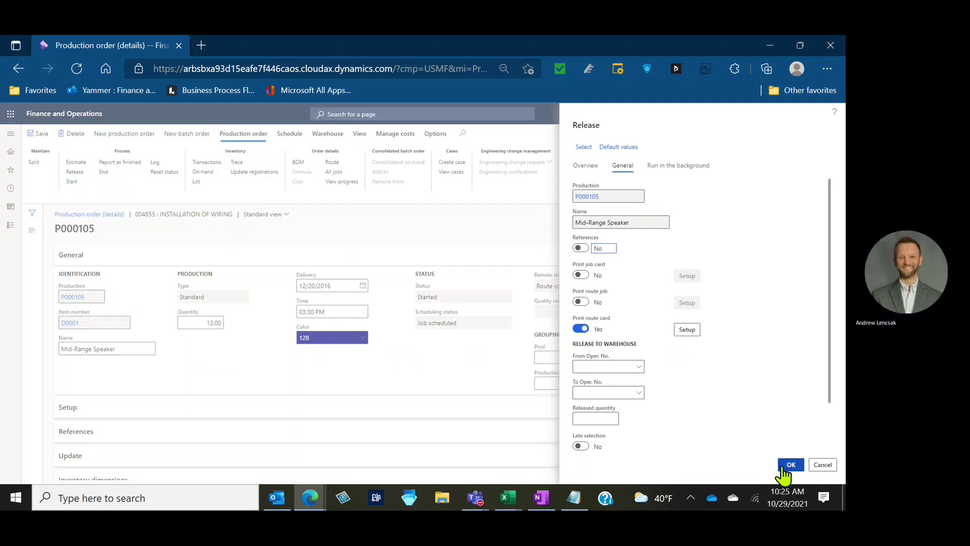
{"action": "left_click", "coordinate": [688, 330]}
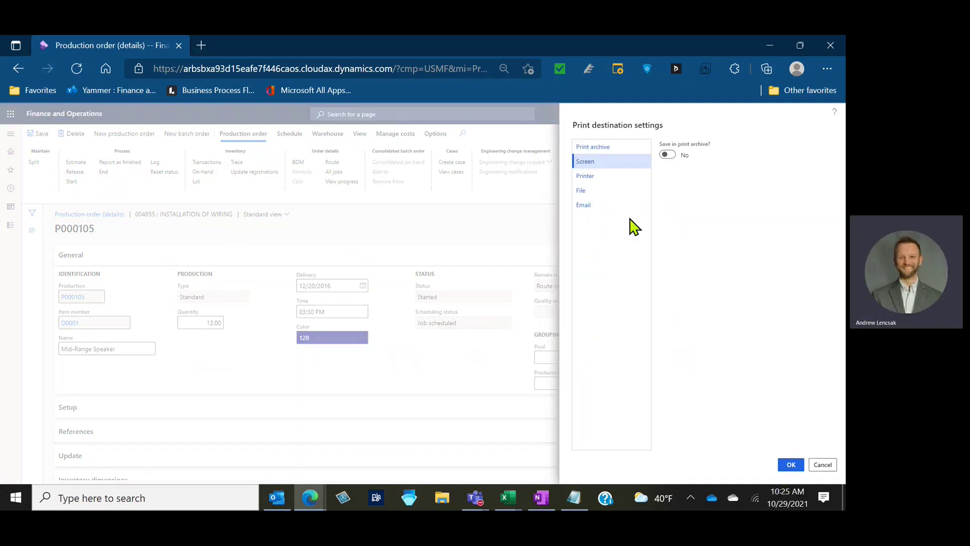
{"action": "left_click", "coordinate": [791, 464]}
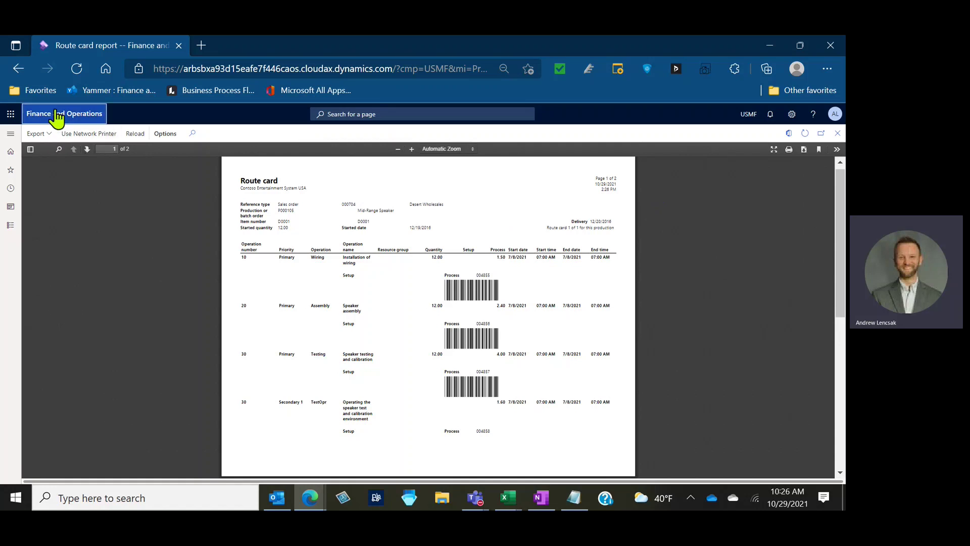
Step: Open the Production floor execution terminal and sign in with the worker's badge ID
{"action": "left_click", "coordinate": [10, 151]}
{"action": "left_click", "coordinate": [11, 133]}
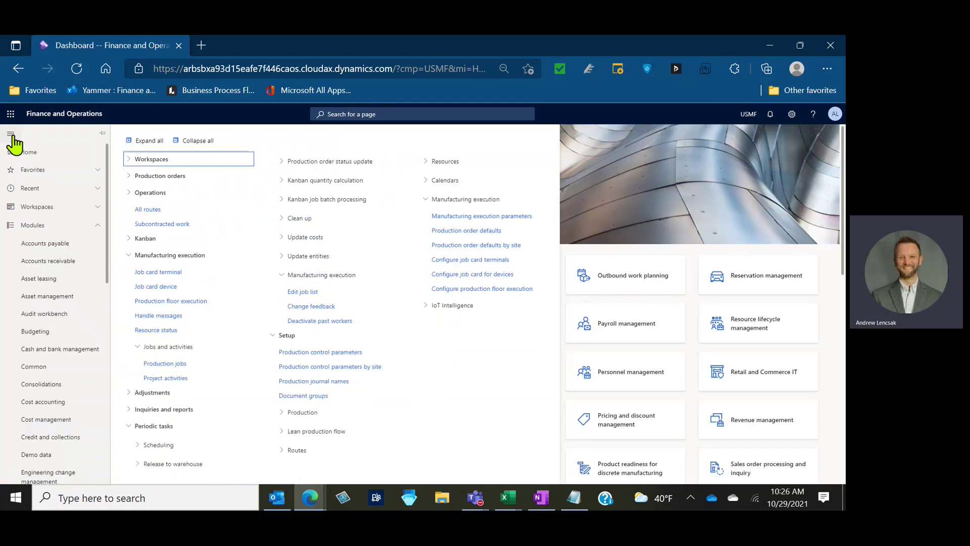
{"action": "left_click", "coordinate": [143, 302]}
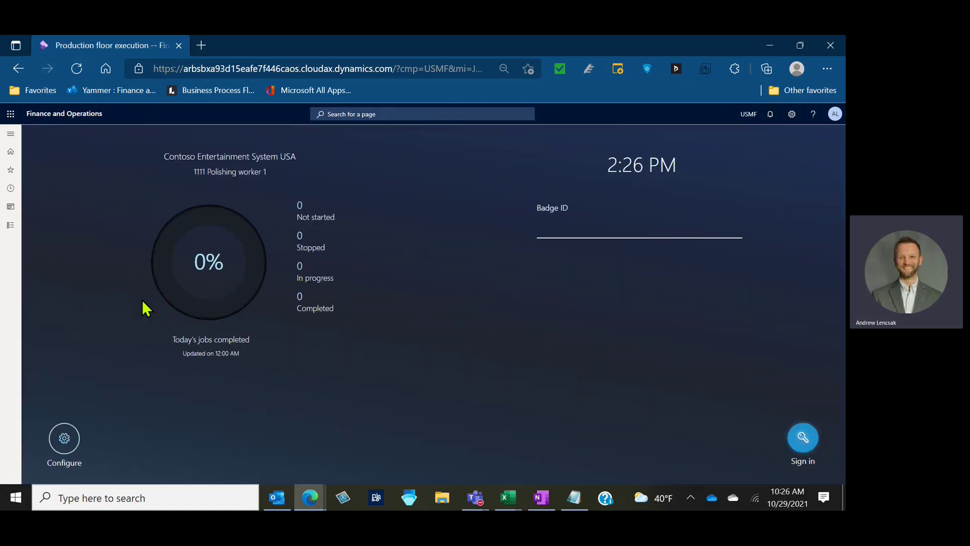
{"action": "left_click", "coordinate": [549, 227]}
{"action": "type", "text": "4150"}
{"action": "key", "text": "Return"}
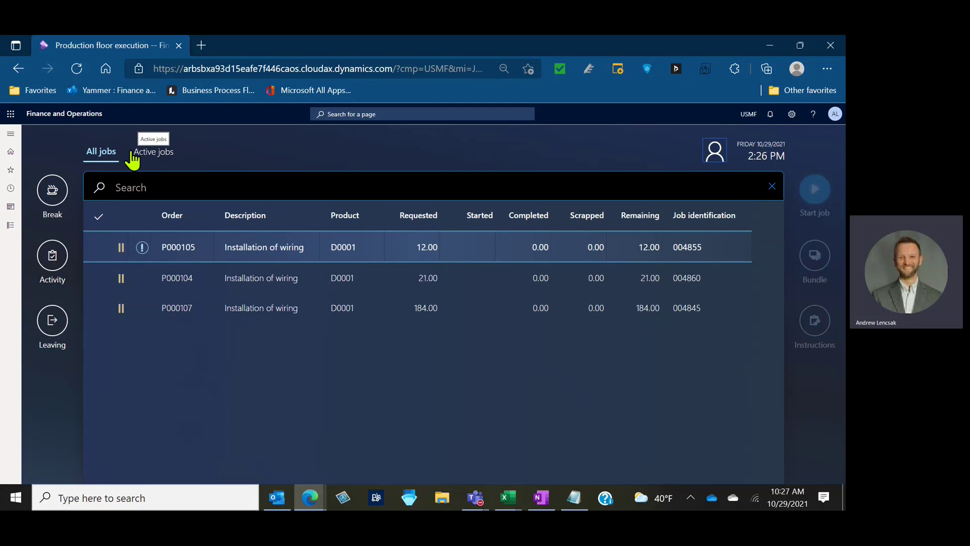
Step: Switch between Active jobs and All jobs to review the three wiring jobs
{"action": "left_click", "coordinate": [166, 157]}
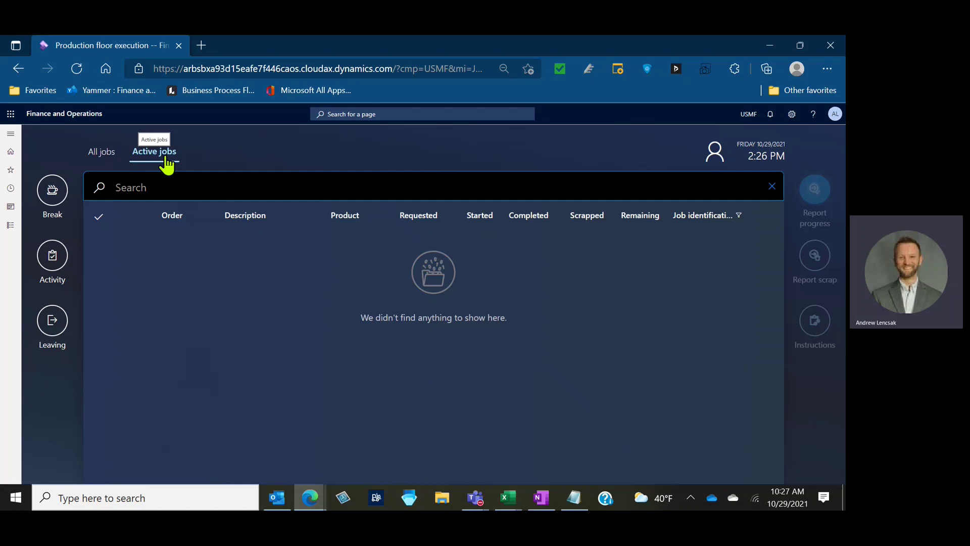
{"action": "left_click", "coordinate": [112, 159]}
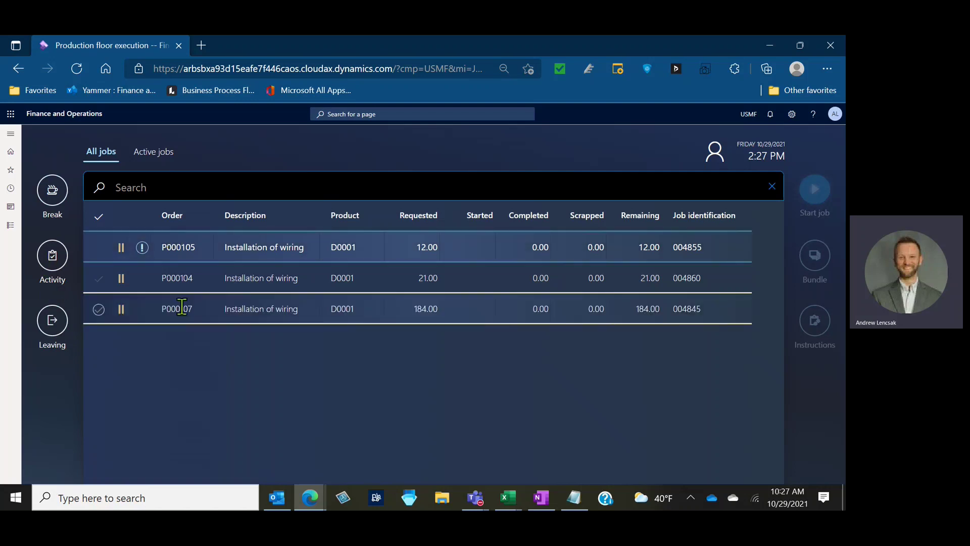
{"action": "mouse_move", "coordinate": [182, 308]}
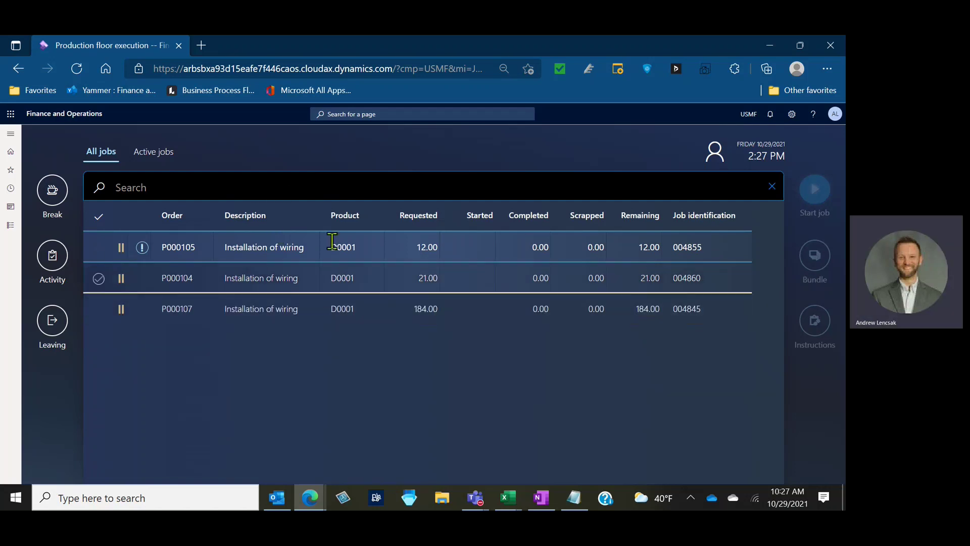
Step: Reconfigure the production floor execution terminal with the Resource field left empty
{"action": "key", "text": "alt+Left"}
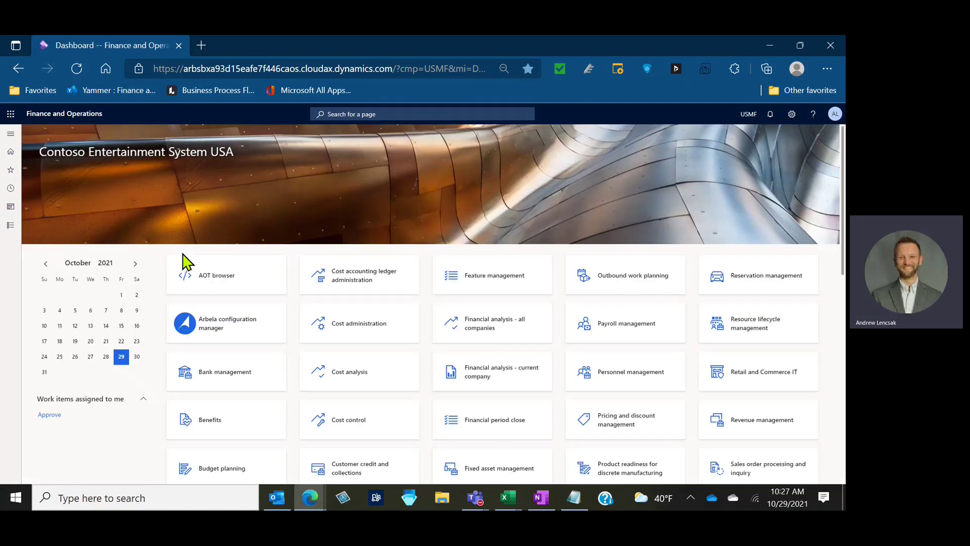
{"action": "left_click", "coordinate": [11, 134]}
{"action": "left_click", "coordinate": [171, 301]}
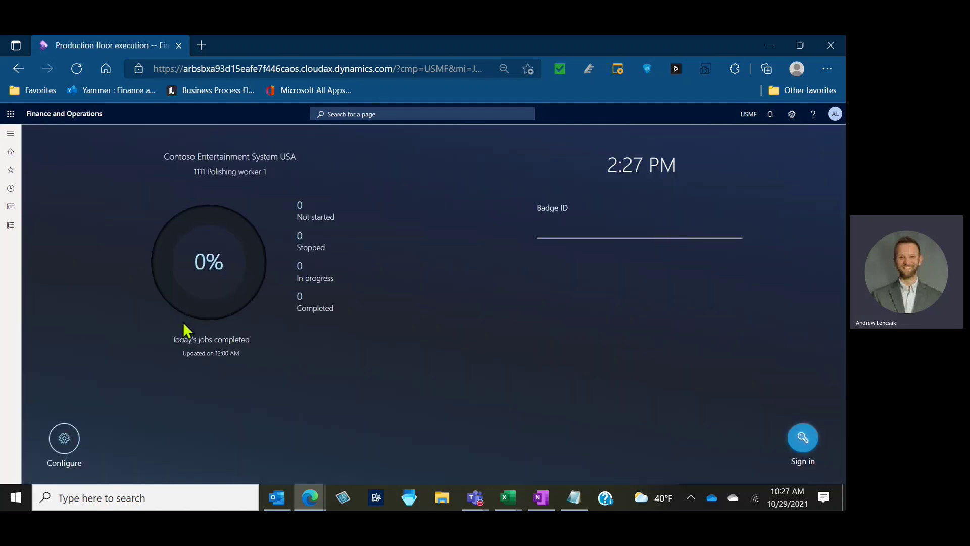
{"action": "left_click", "coordinate": [79, 442]}
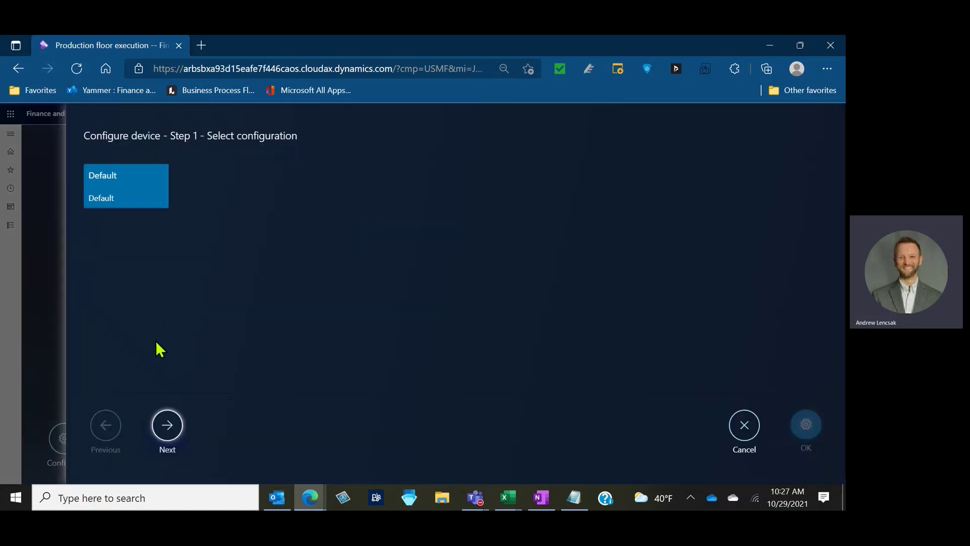
{"action": "left_click", "coordinate": [169, 439]}
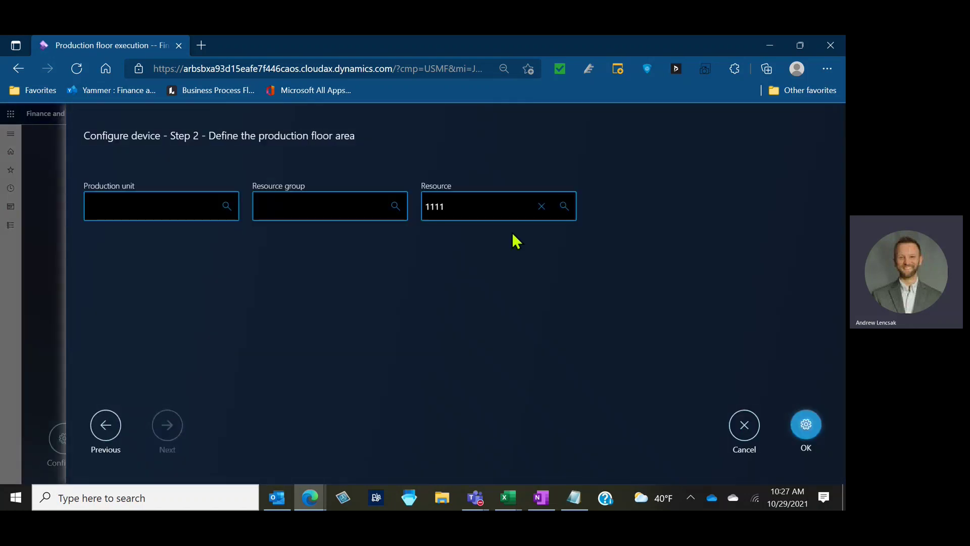
{"action": "left_click", "coordinate": [565, 206]}
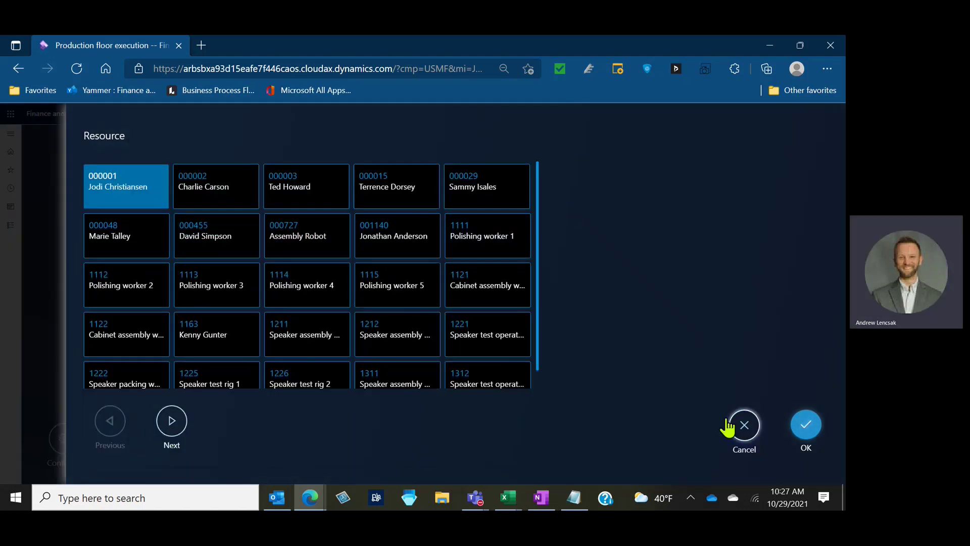
{"action": "left_click", "coordinate": [182, 424]}
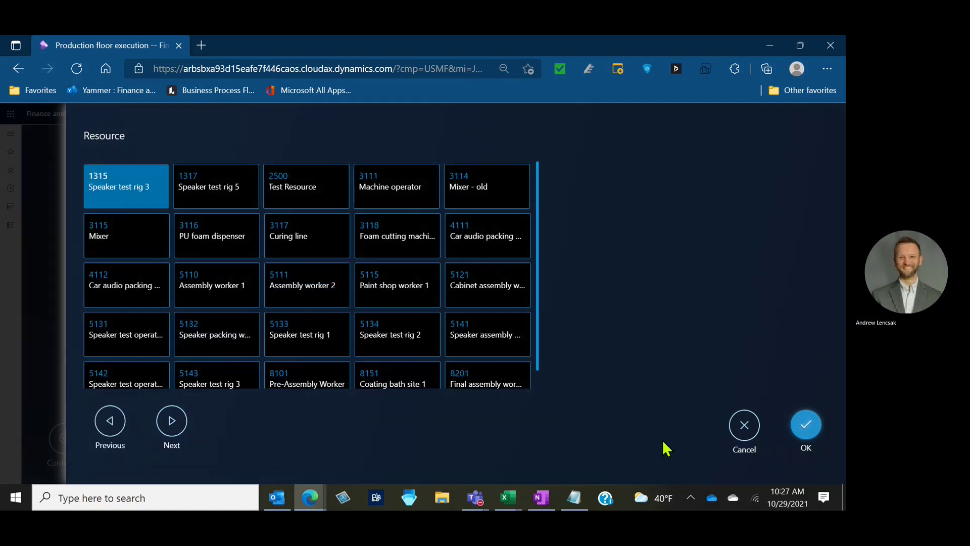
{"action": "left_click", "coordinate": [731, 422]}
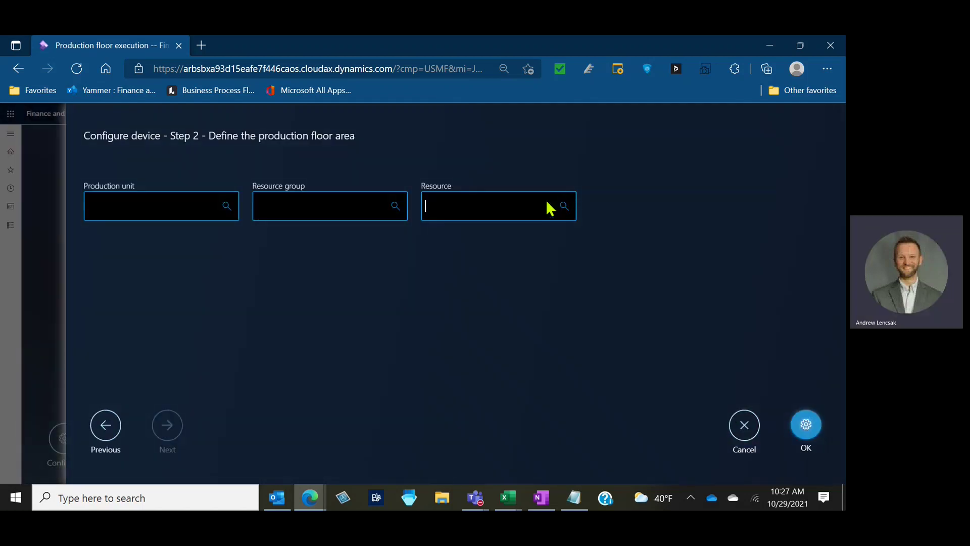
{"action": "left_click", "coordinate": [809, 434]}
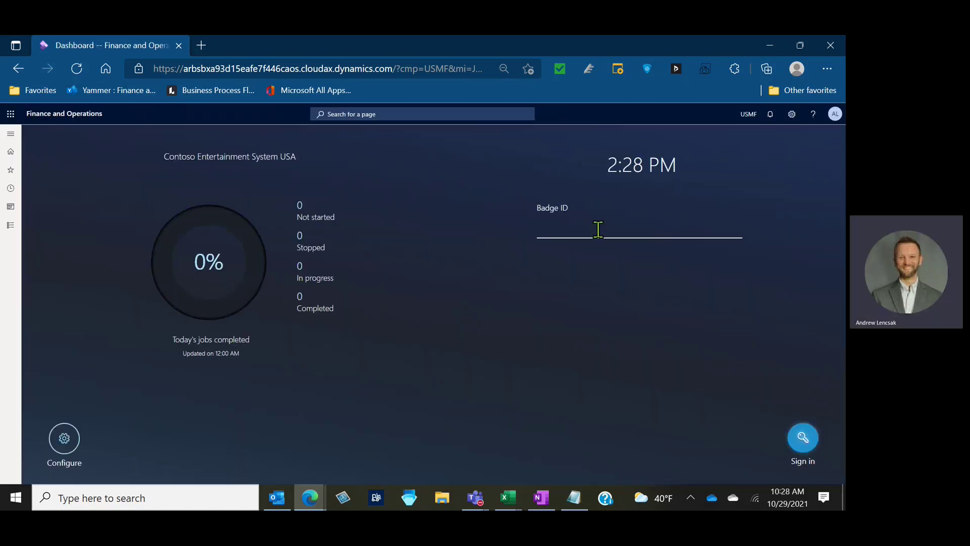
Step: Sign in to the terminal again with the worker's badge ID
{"action": "left_click", "coordinate": [597, 230]}
{"action": "type", "text": "4150"}
{"action": "key", "text": "Return"}
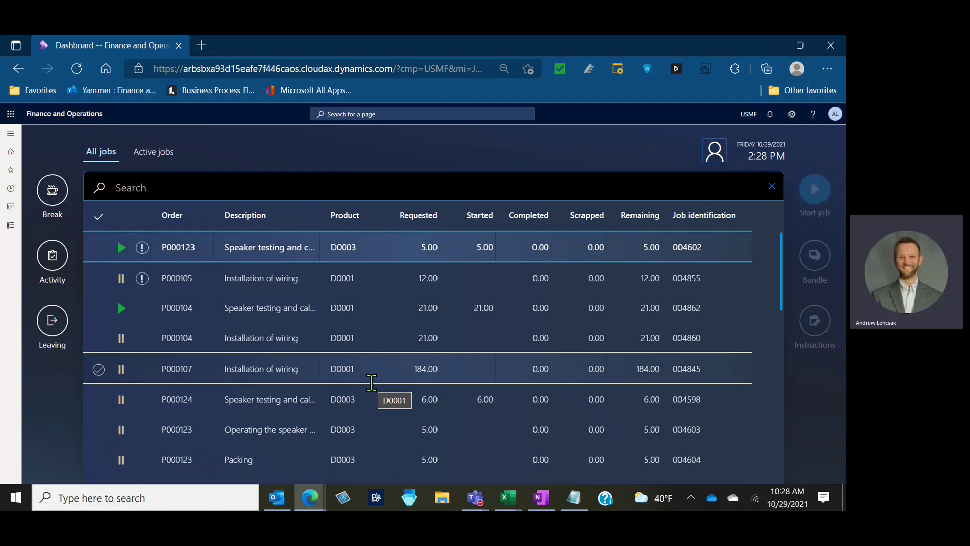
Step: Search for job 004855, select it, and start it for quantity 12.00
{"action": "left_click", "coordinate": [184, 187]}
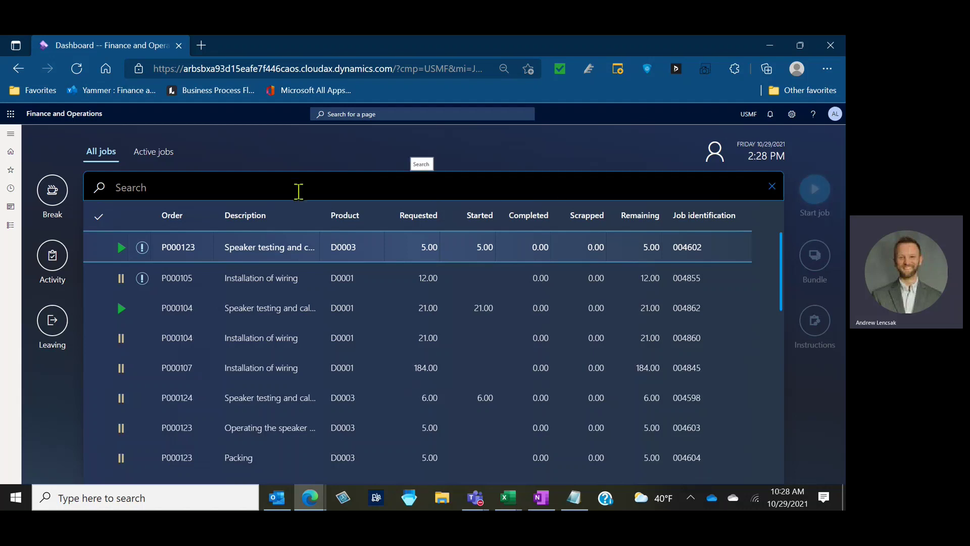
{"action": "type", "text": "004855"}
{"action": "key", "text": "Return"}
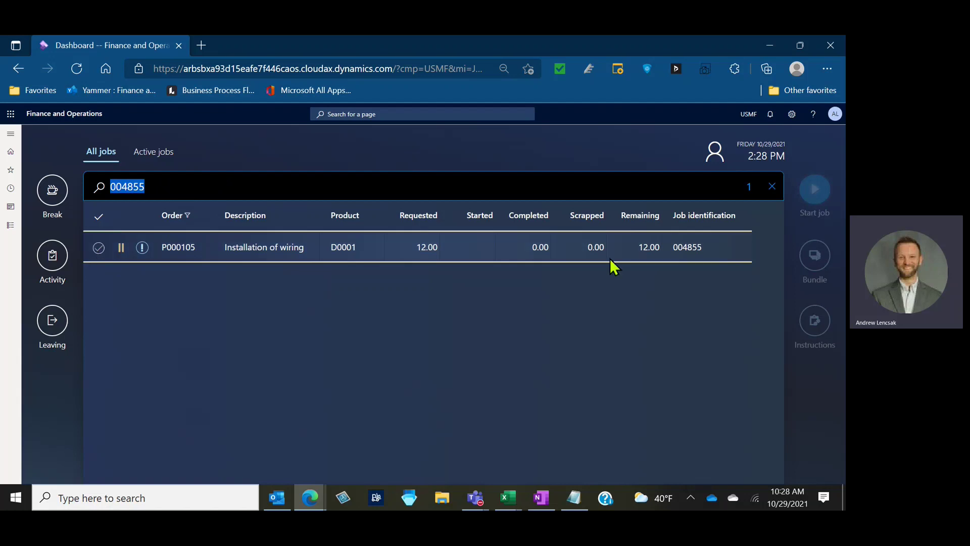
{"action": "left_click", "coordinate": [99, 248]}
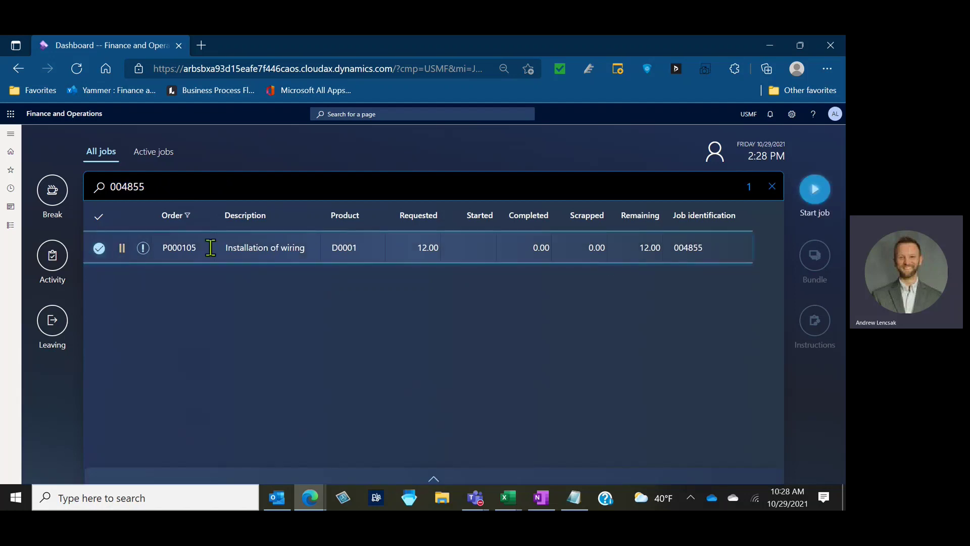
{"action": "left_click", "coordinate": [809, 195]}
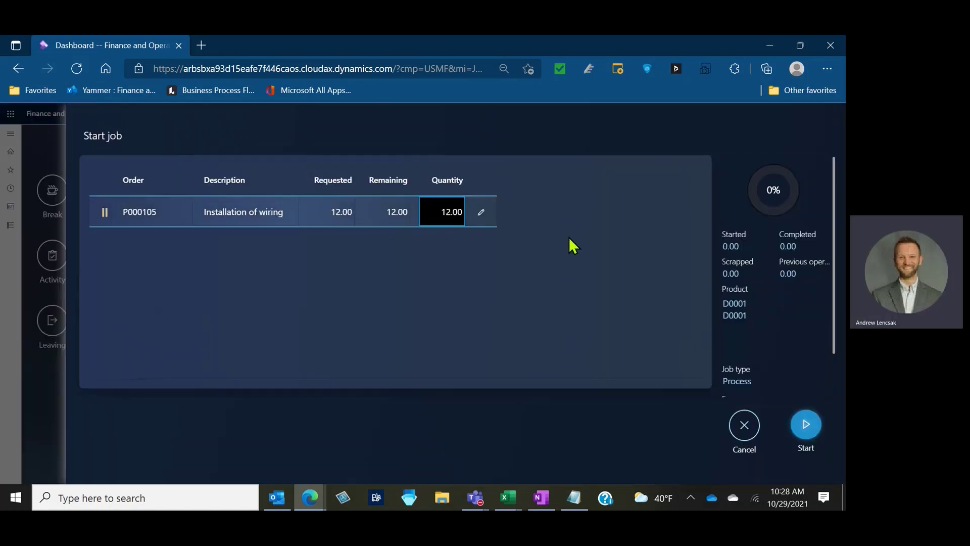
{"action": "left_click", "coordinate": [805, 424]}
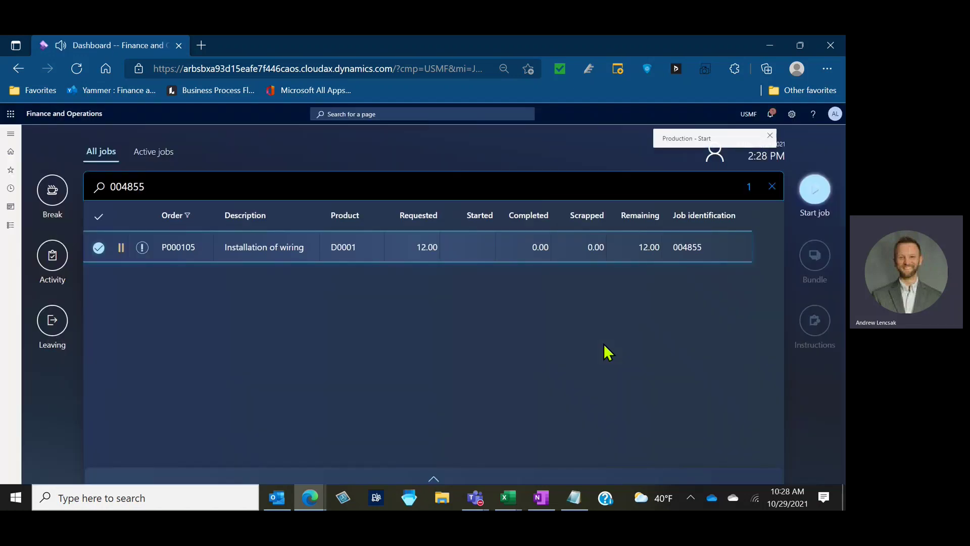
Step: Read the Production - Start error about missing M0001 inventory, then clear the job search
{"action": "left_click", "coordinate": [770, 135]}
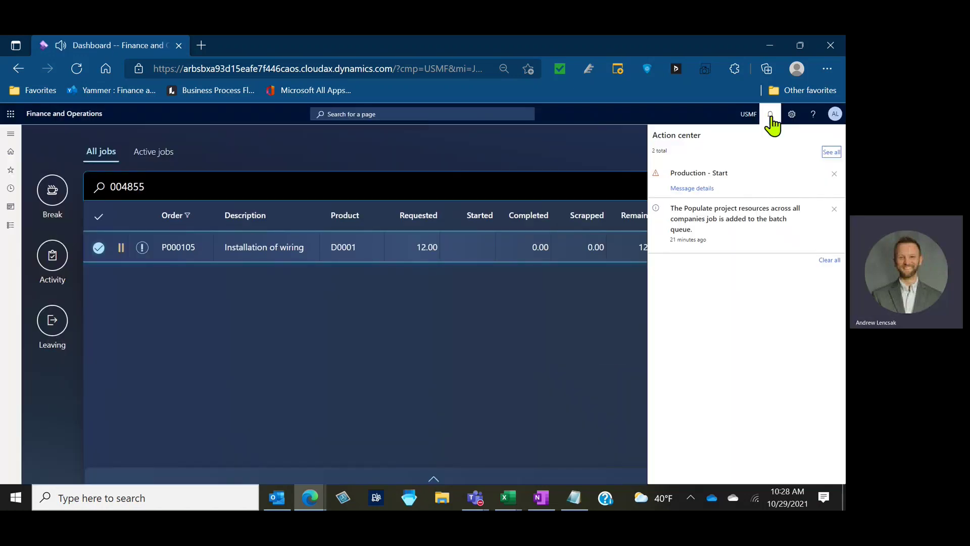
{"action": "left_click", "coordinate": [693, 189]}
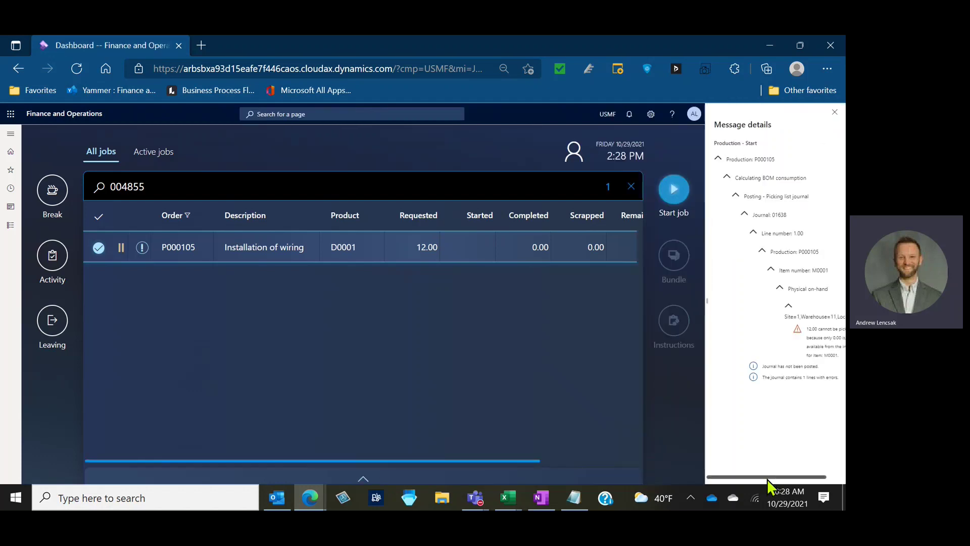
{"action": "left_click_drag", "start_coordinate": [767, 479], "coordinate": [817, 476]}
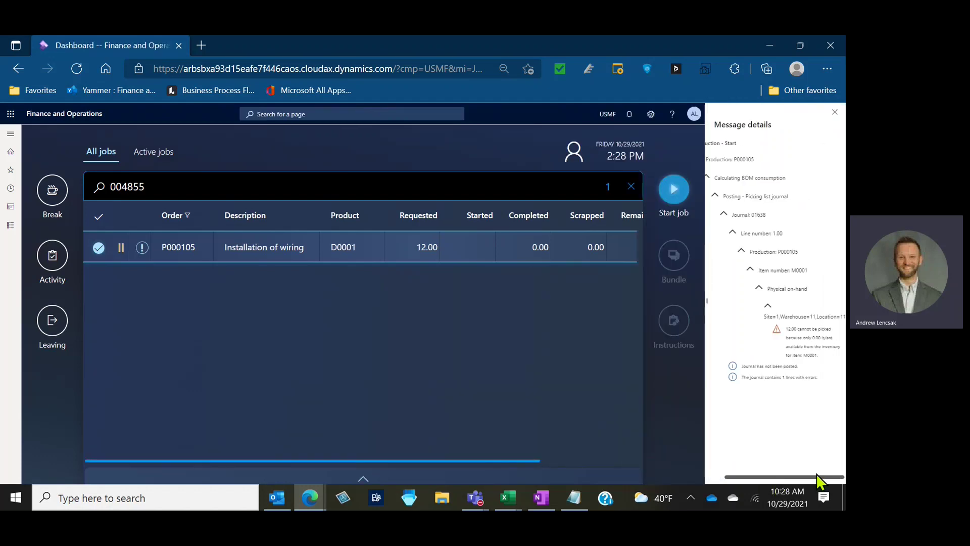
{"action": "left_click", "coordinate": [835, 112]}
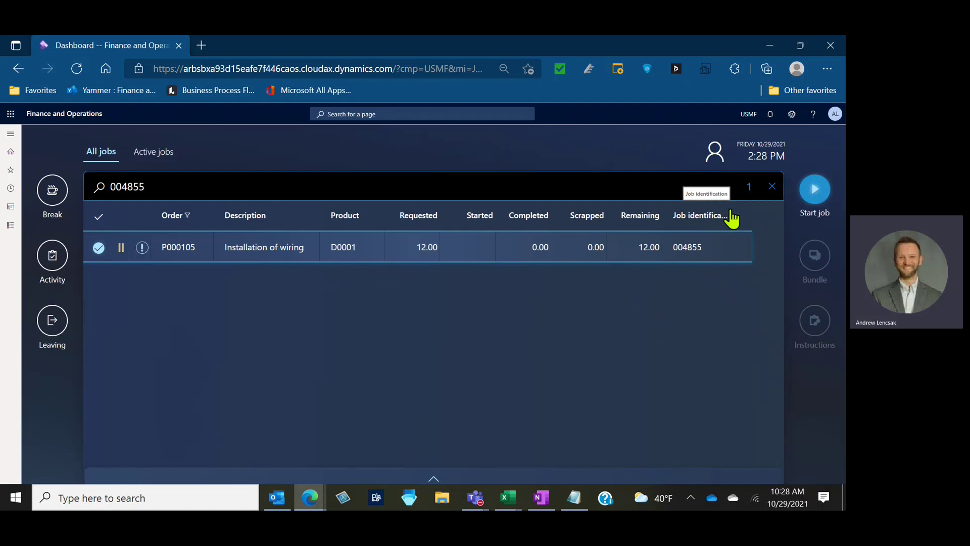
{"action": "left_click", "coordinate": [152, 154]}
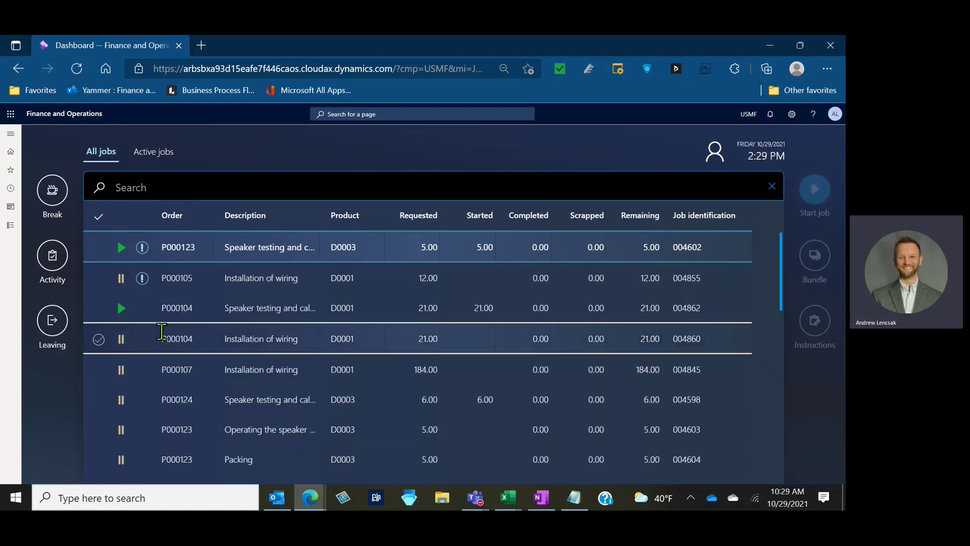
{"action": "mouse_move", "coordinate": [161, 332]}
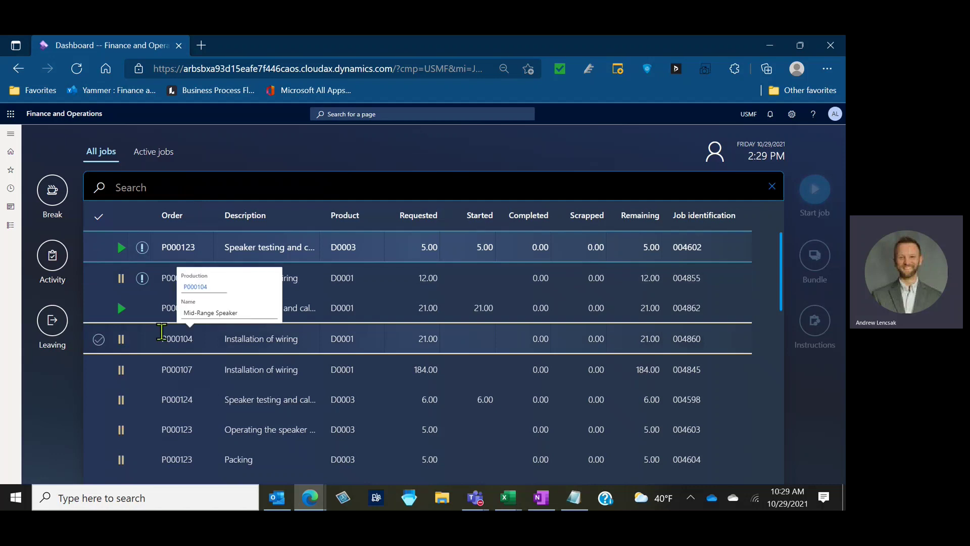